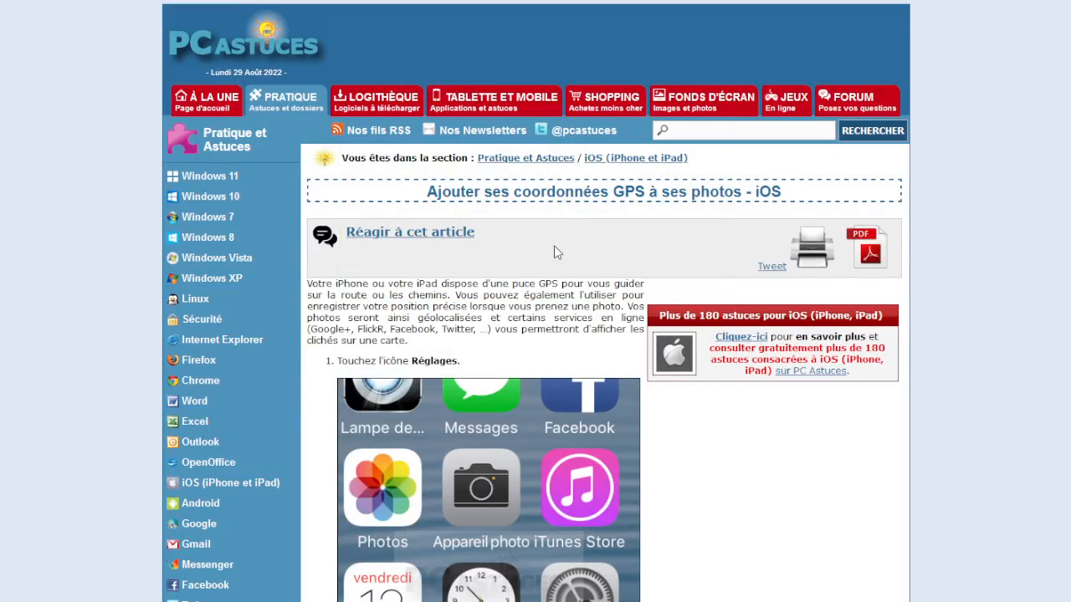
Read through the PC Astuces article on adding GPS coordinates to photos on iOS, including the camera's location permission steps
scroll(498, 283, "down", 5)
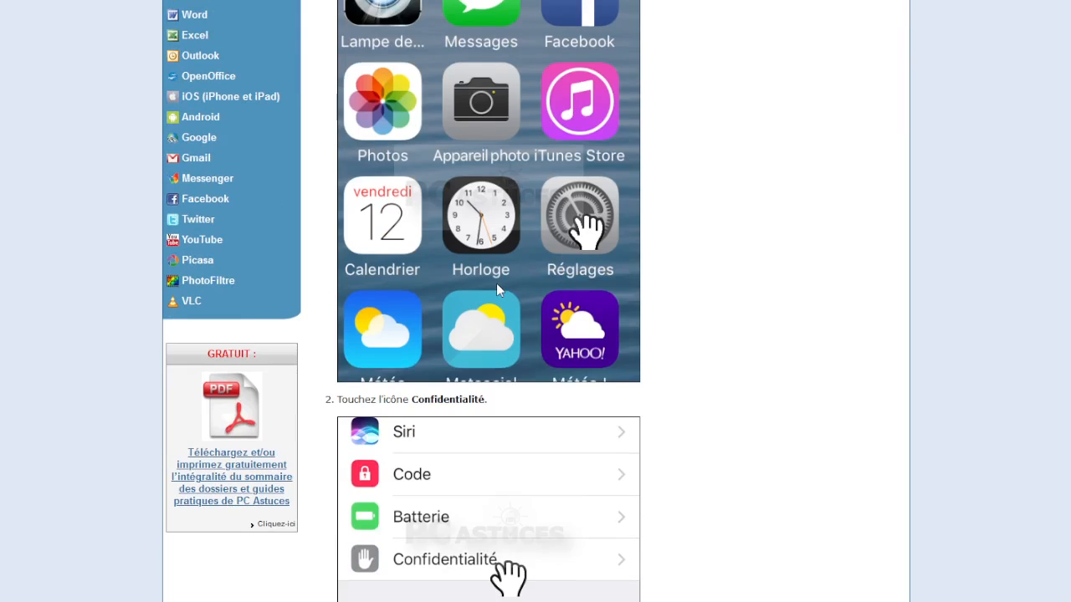
scroll(496, 289, "down", 3)
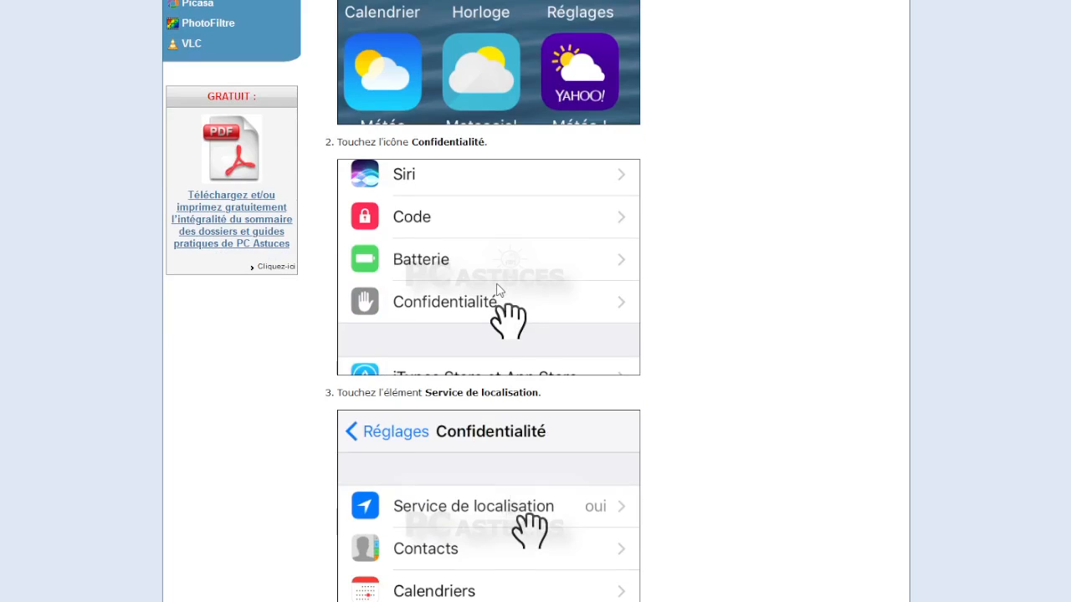
scroll(497, 291, "down", 8)
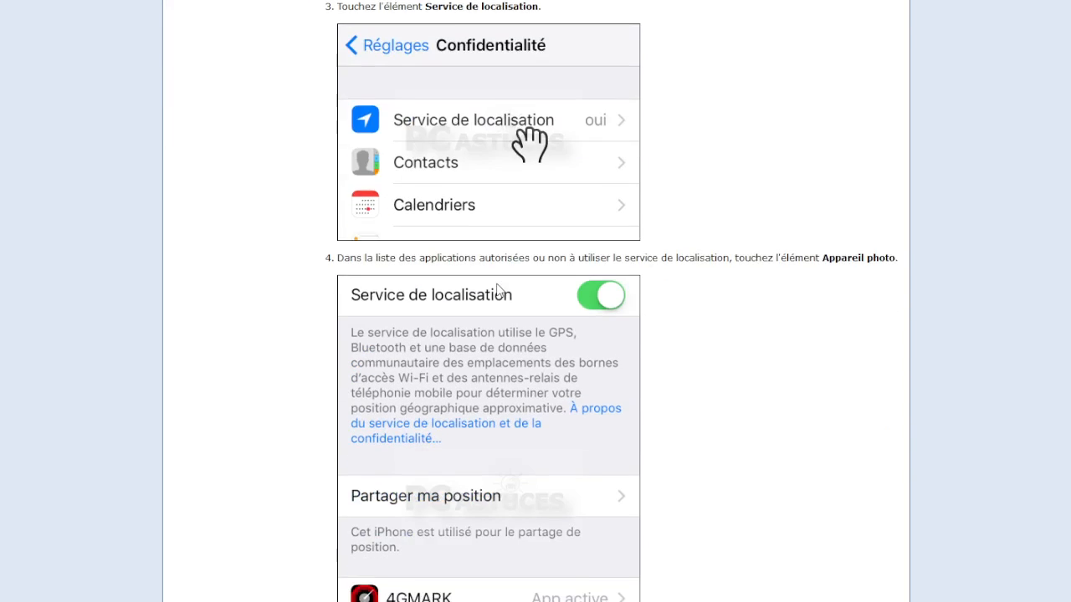
scroll(498, 290, "down", 5)
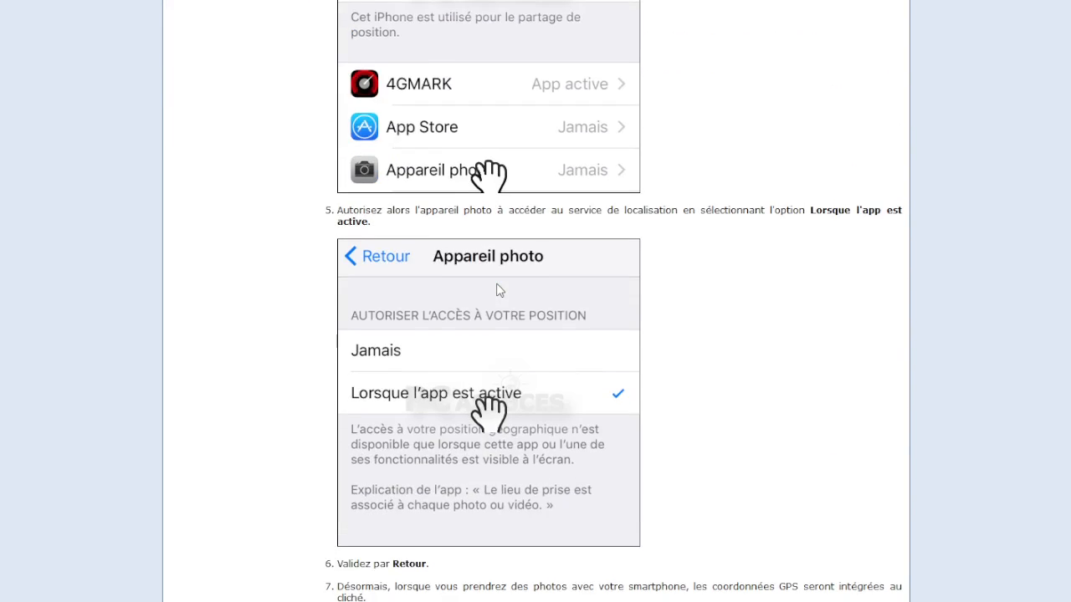
scroll(498, 290, "down", 2)
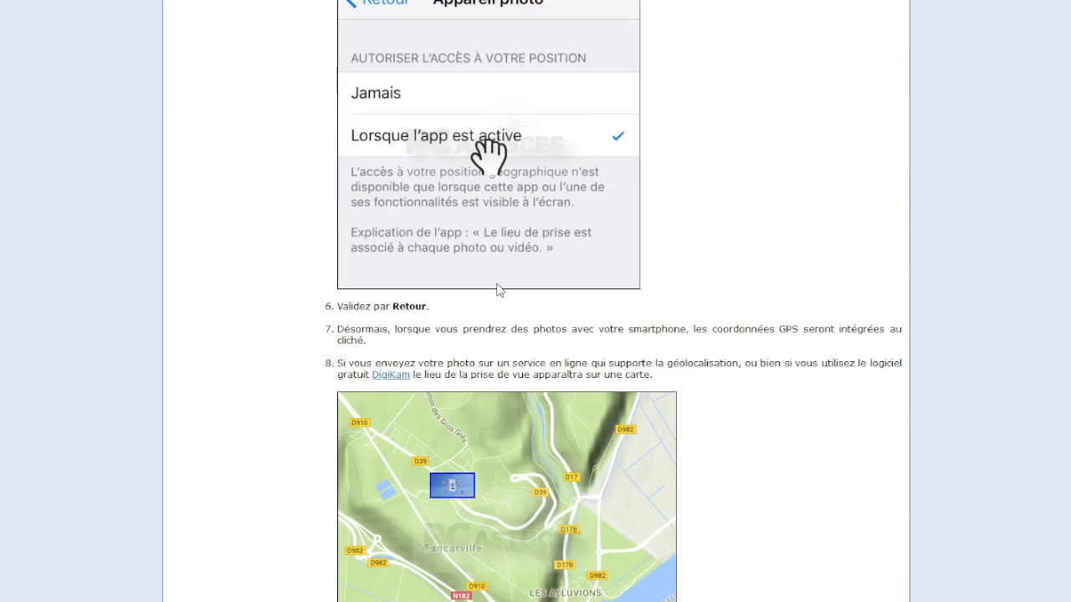
scroll(496, 291, "down", 2)
scroll(496, 290, "up", 11)
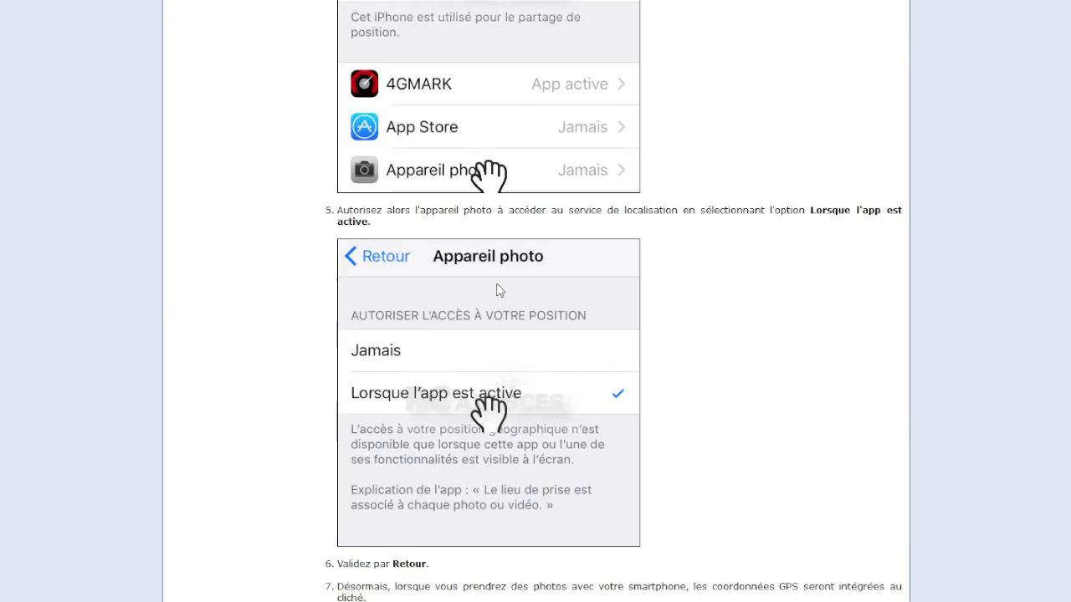
scroll(496, 286, "up", 13)
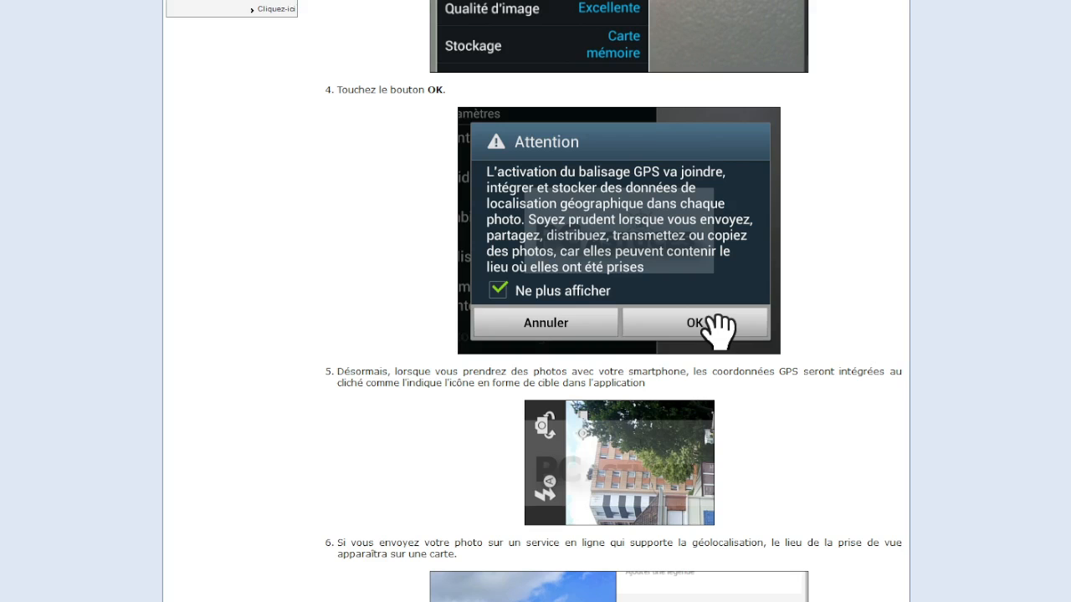
Read through the PC Astuces article on adding GPS coordinates to photos on Android, including the Balise GPS camera setting
scroll(445, 232, "up", 10)
scroll(448, 238, "down", 3)
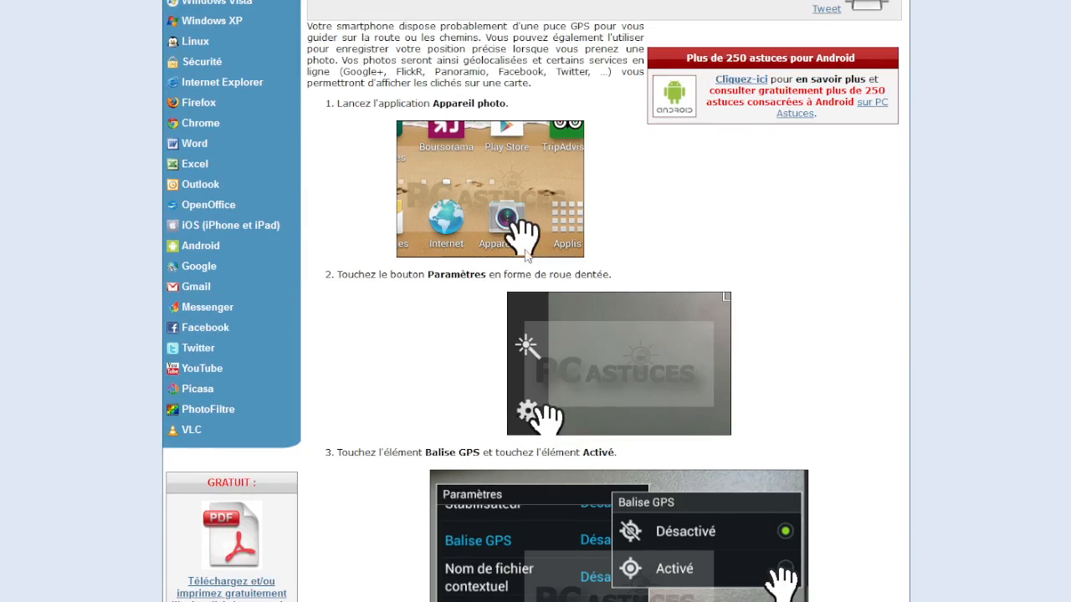
scroll(778, 252, "down", 3)
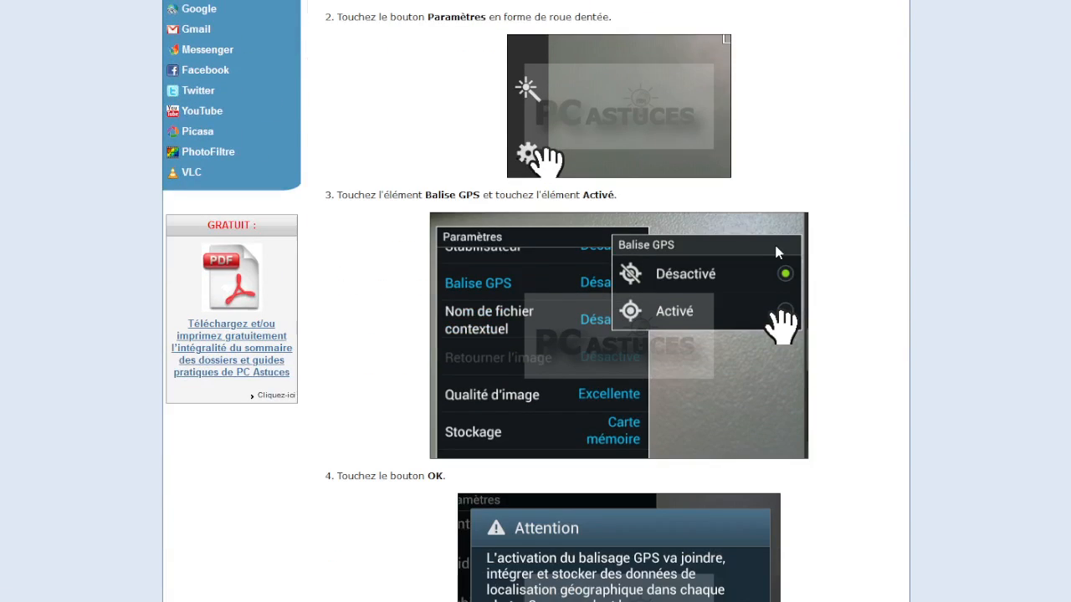
scroll(773, 241, "down", 5)
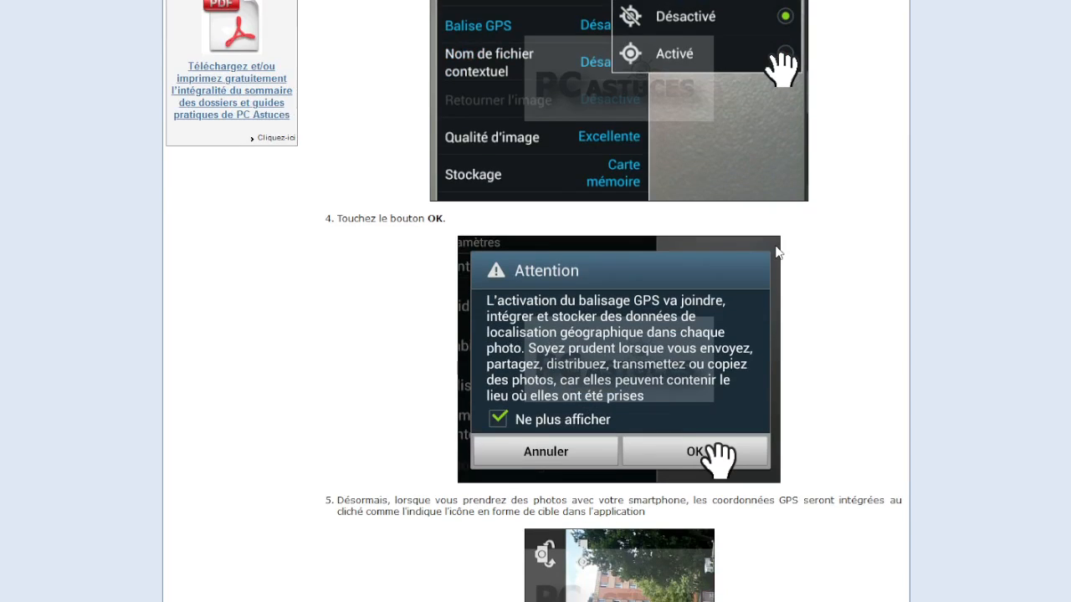
scroll(776, 251, "down", 2)
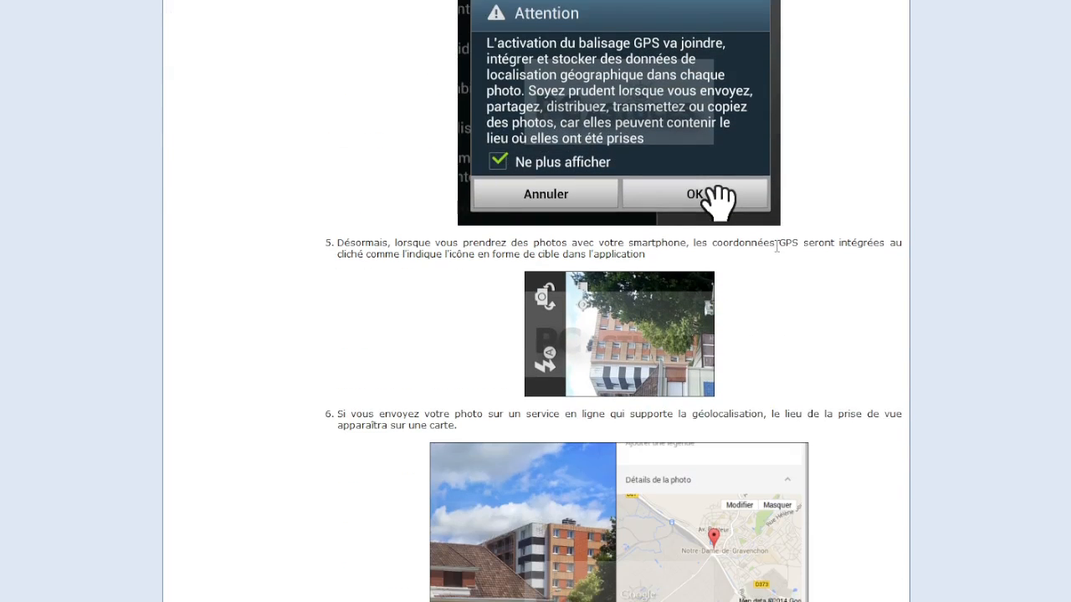
scroll(777, 246, "down", 3)
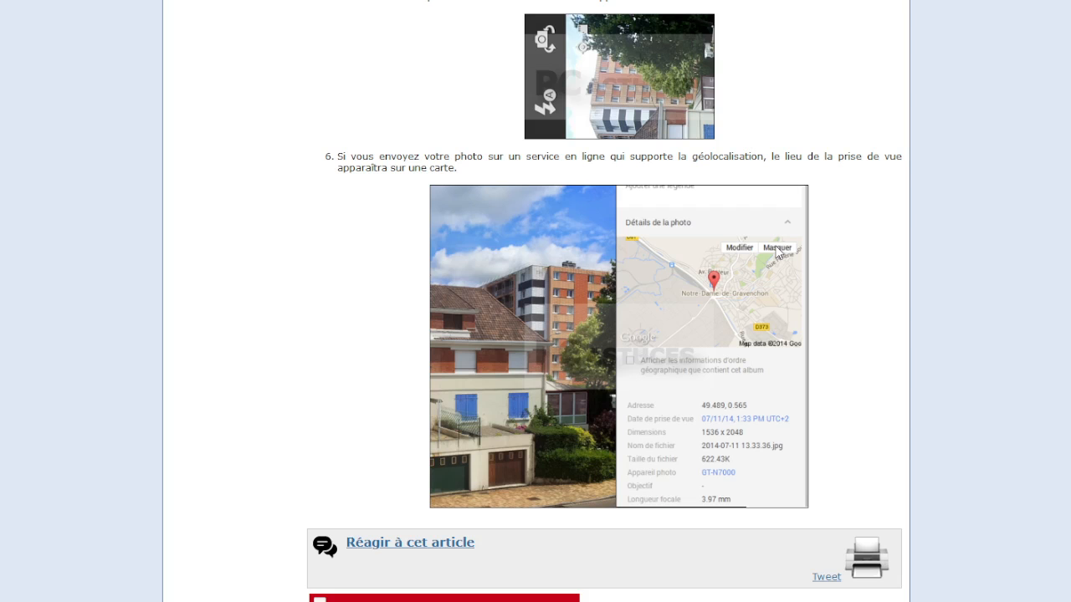
scroll(776, 251, "up", 20)
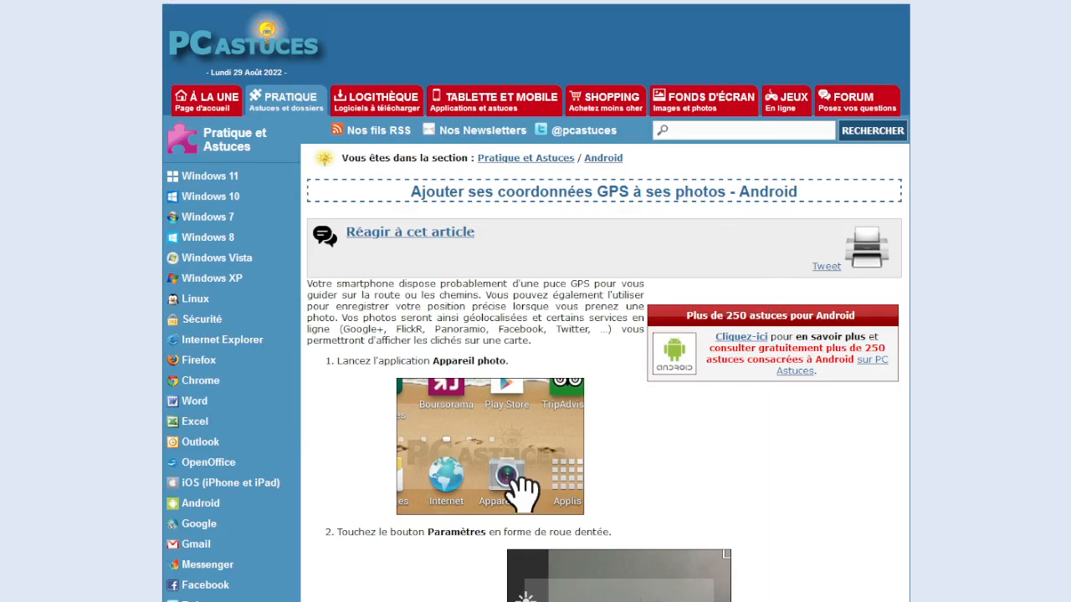
Switch to QGIS and search the processing toolbox for "photo"
left_click(698, 601)
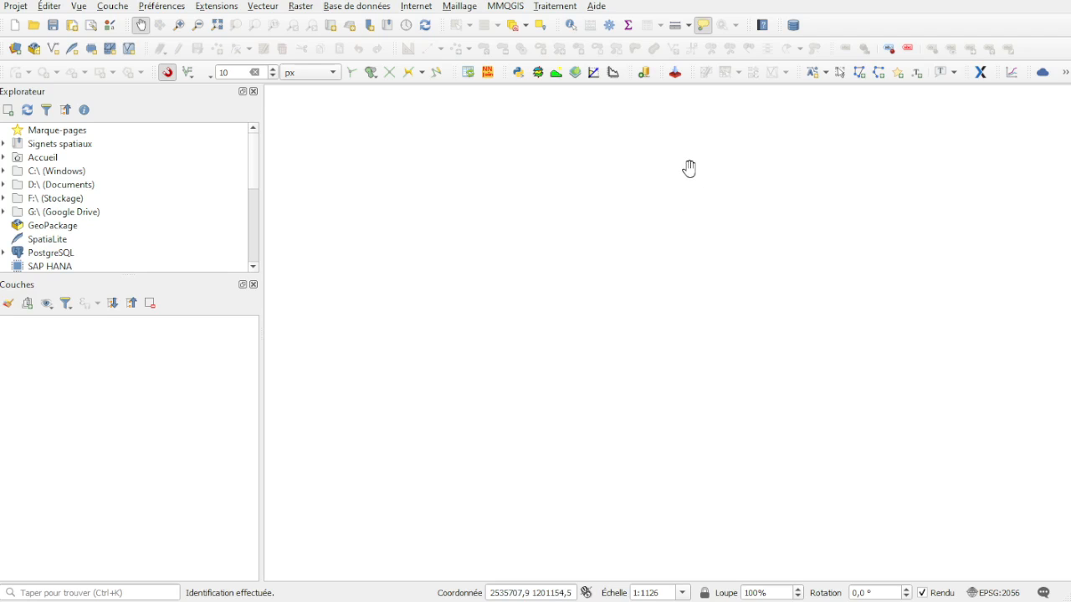
left_click(566, 8)
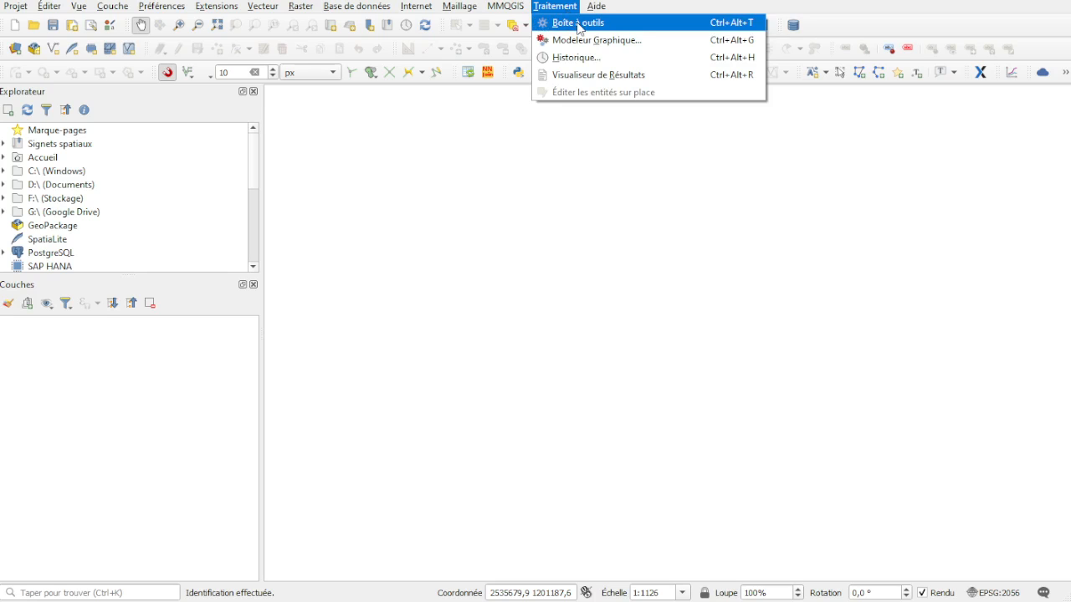
left_click(578, 23)
left_click(745, 132)
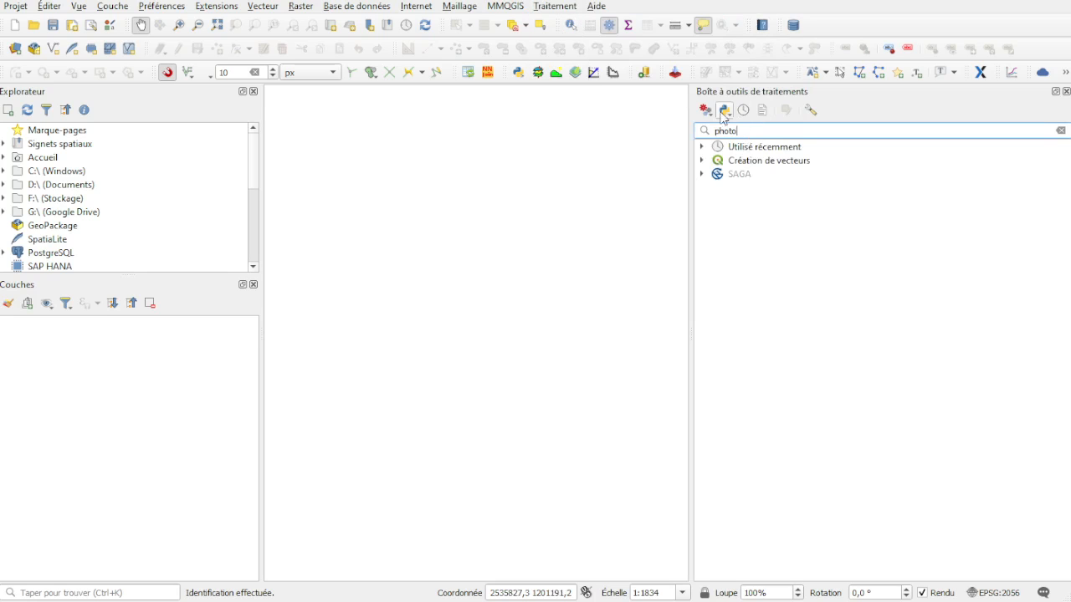
left_click(1060, 132)
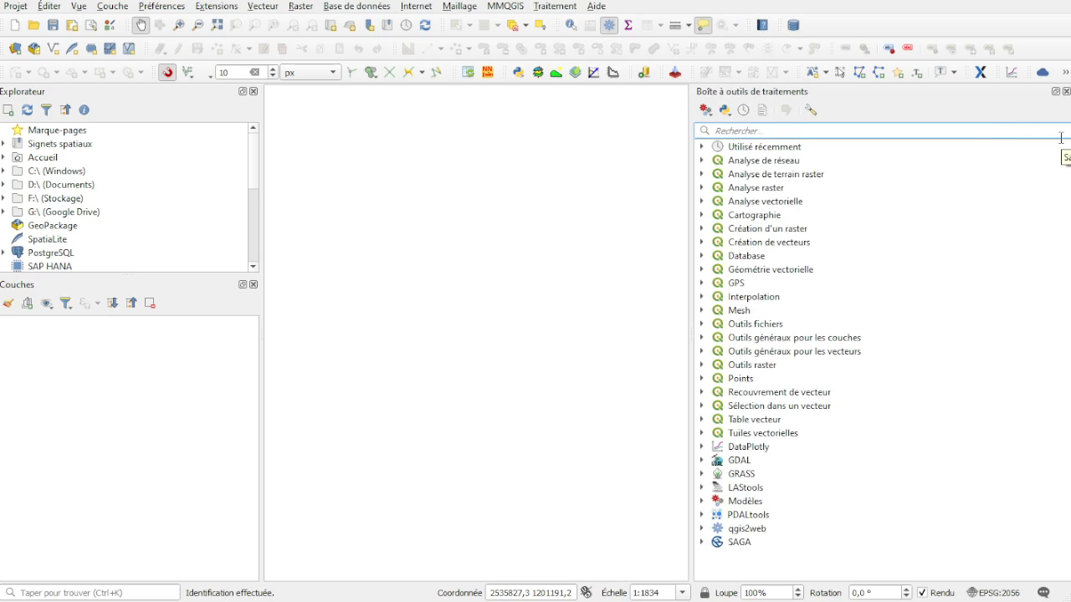
type("photo")
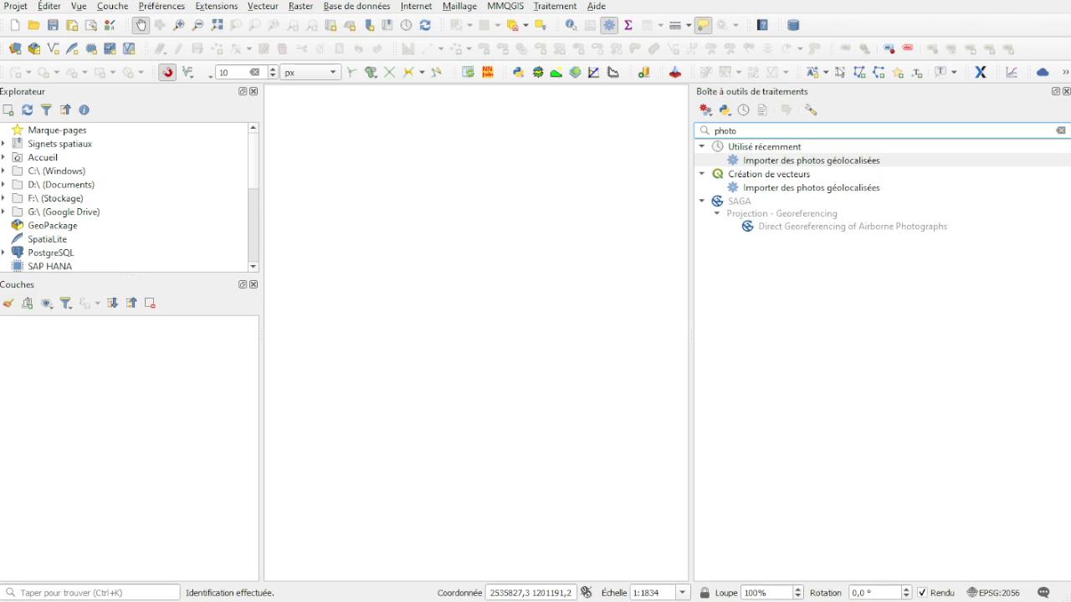
Run Importer des photos géolocalisées on the folder D:\Photogrammetry + LiDAR\Cottards\images, with the photo points output to a temporary layer
left_click(801, 190)
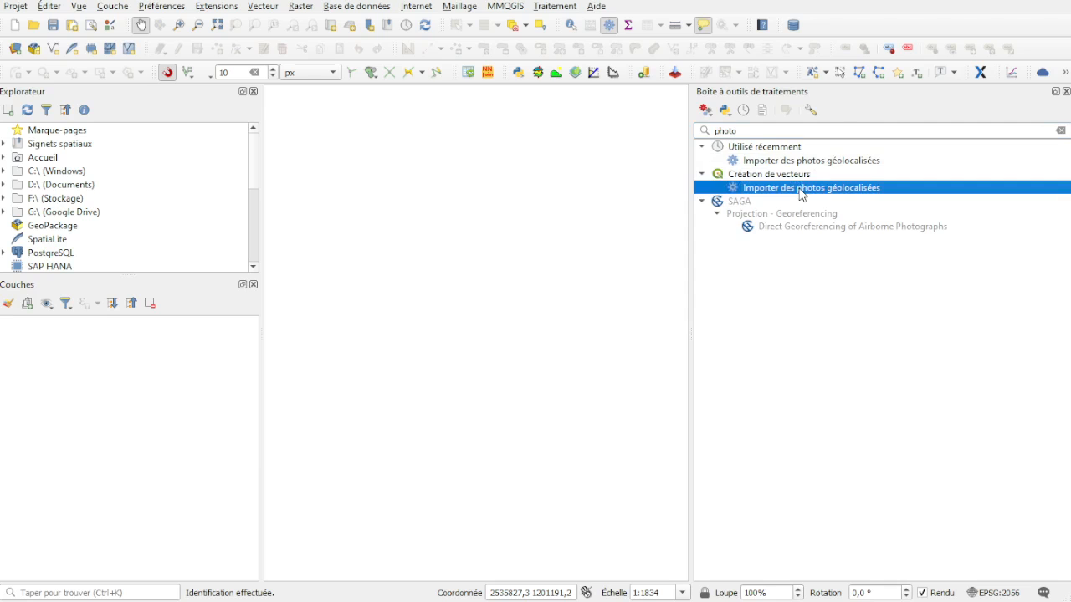
double_click(801, 191)
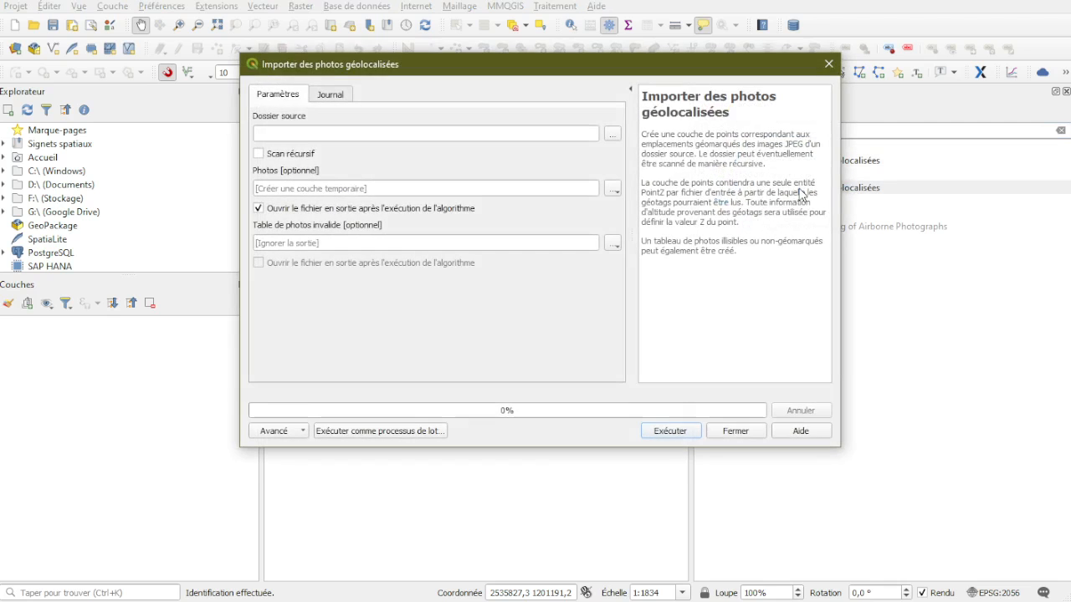
left_click(613, 134)
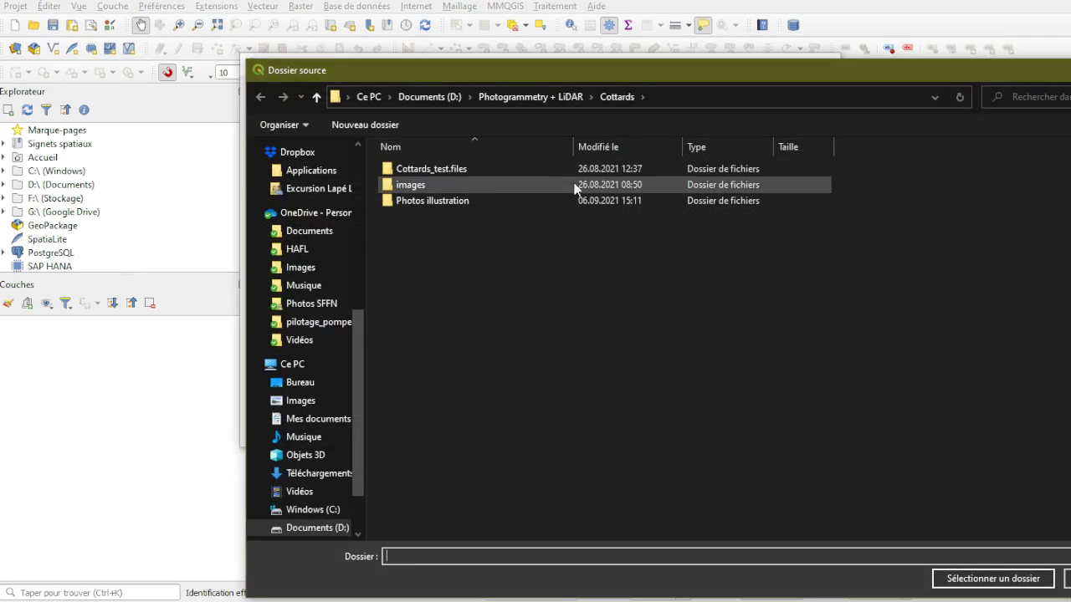
double_click(416, 186)
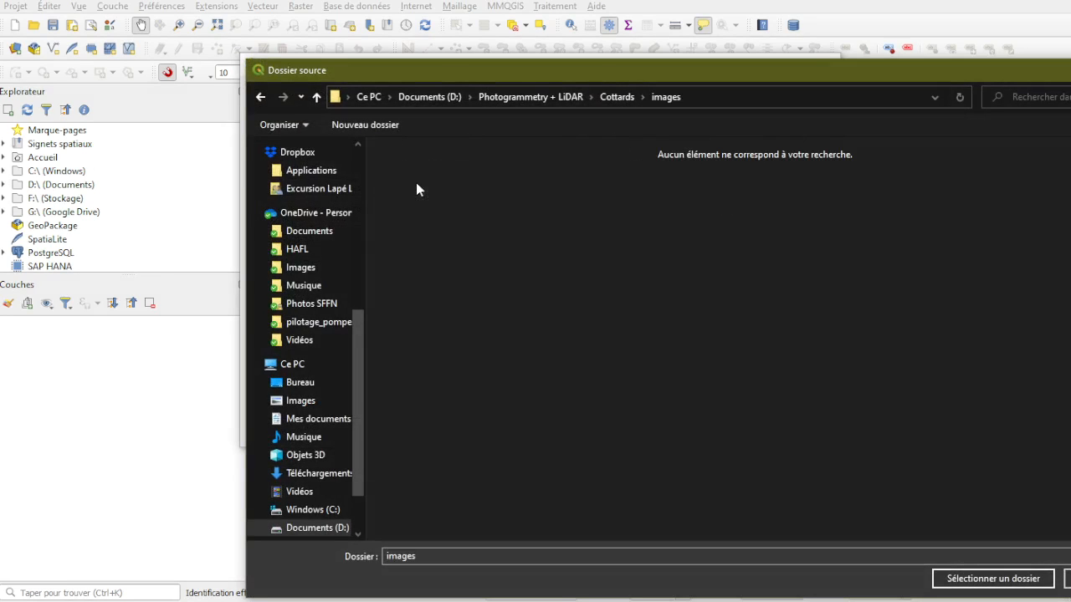
left_click(991, 578)
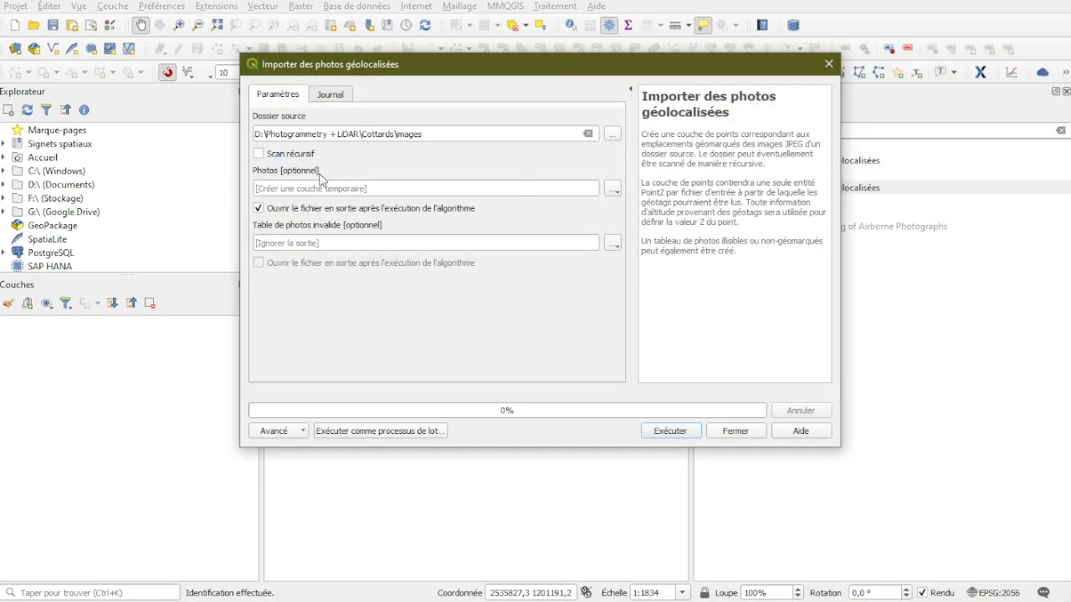
left_click(666, 434)
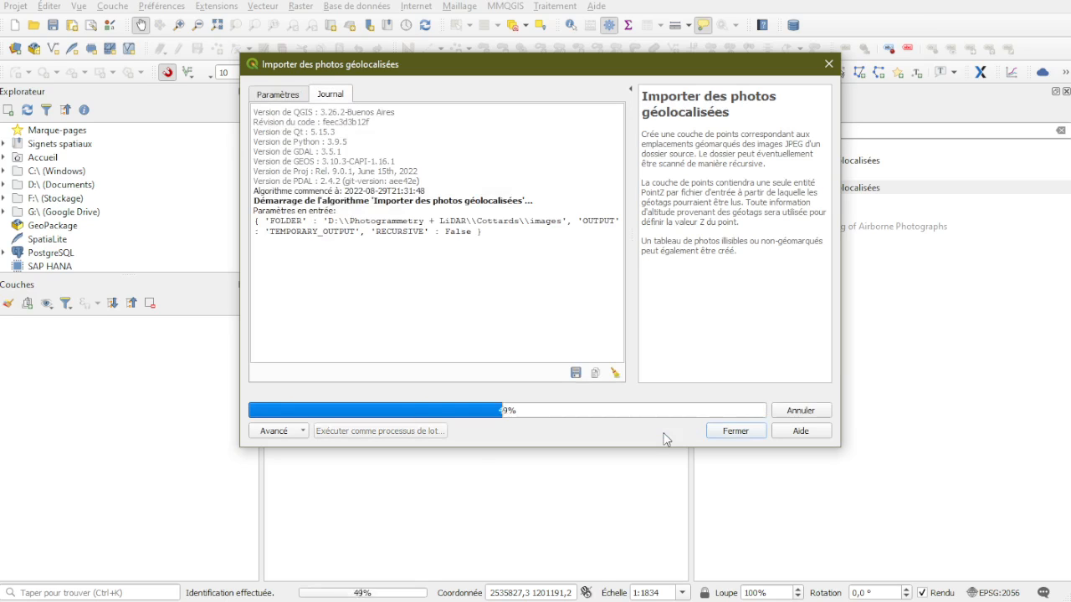
left_click(731, 433)
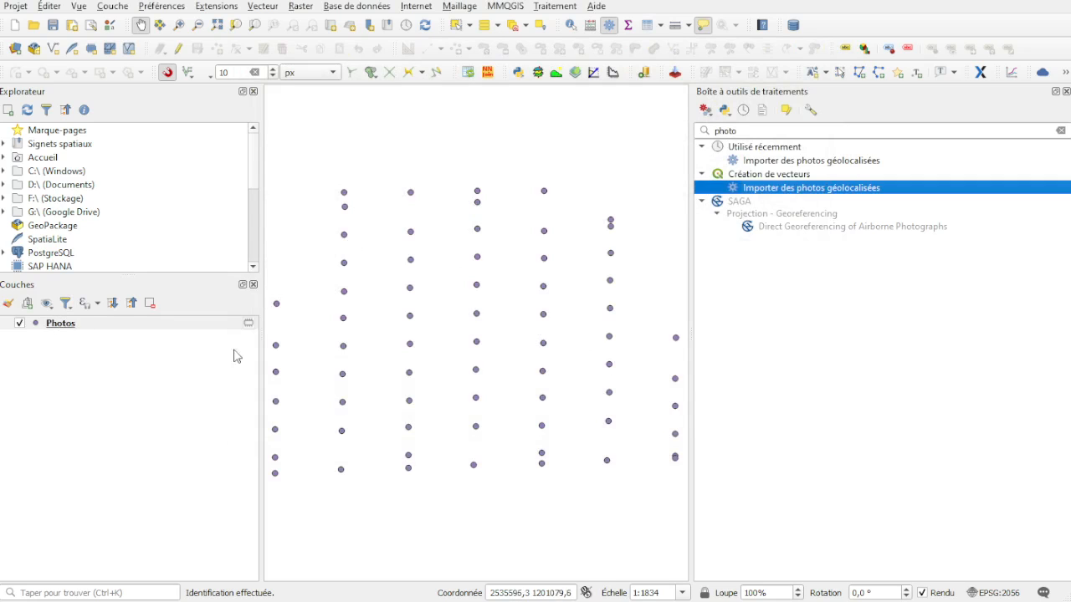
Add the Cartes nationales (couleur) tile layer, ch.swisstopo.pixelkarte-farbe, from the WMTS Swisstopo connection
left_click(16, 47)
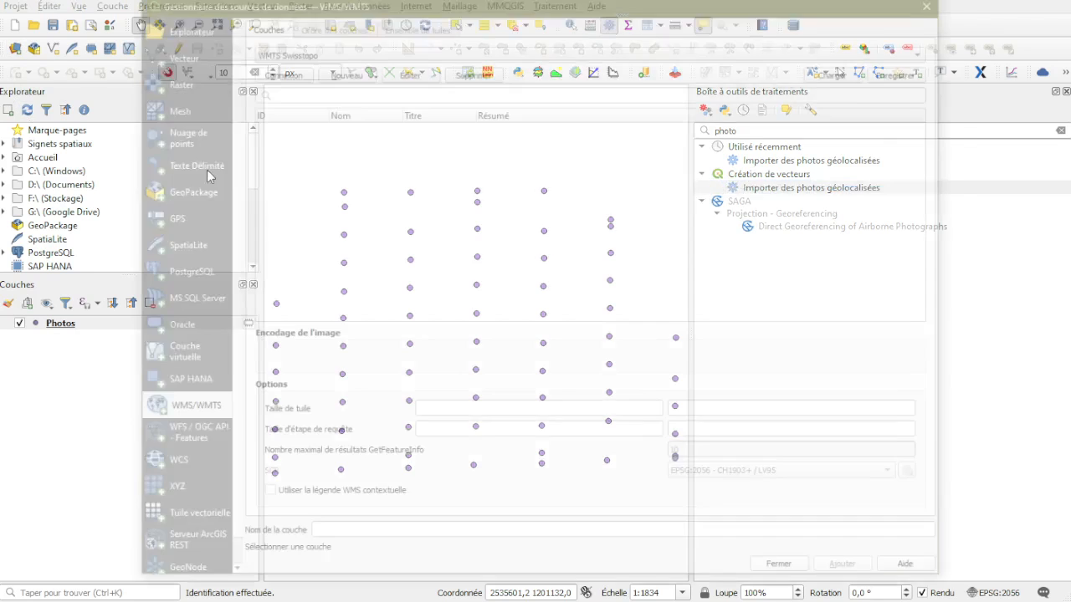
left_click(278, 71)
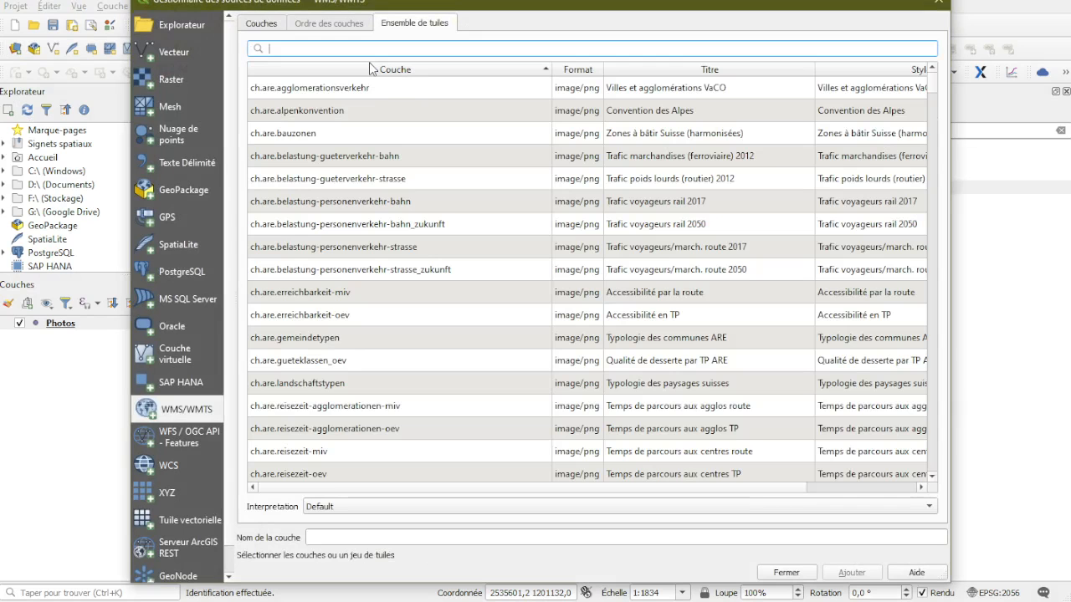
type("c")
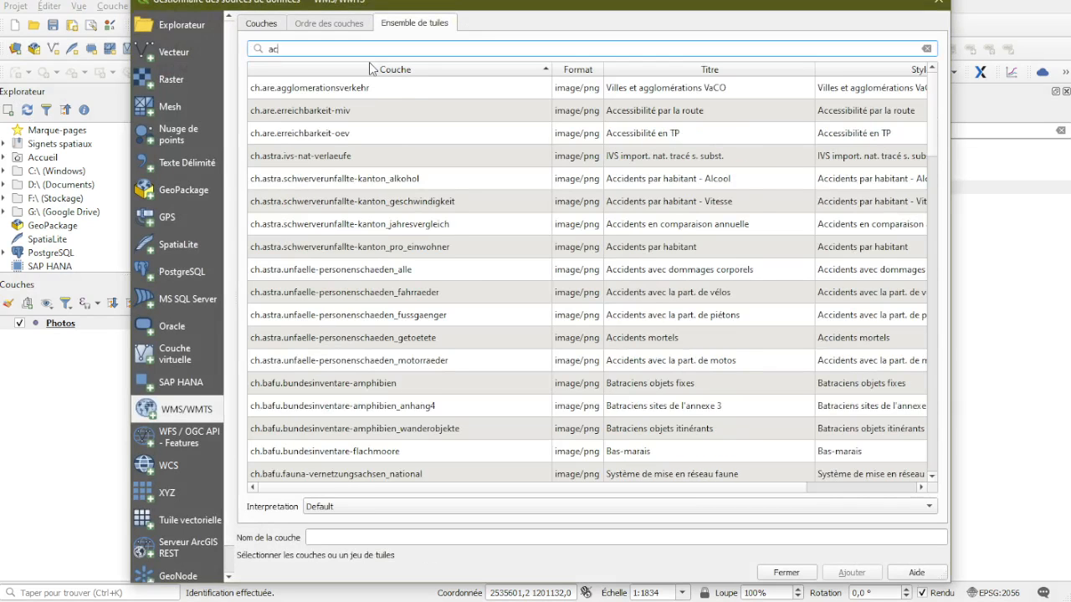
type("artes")
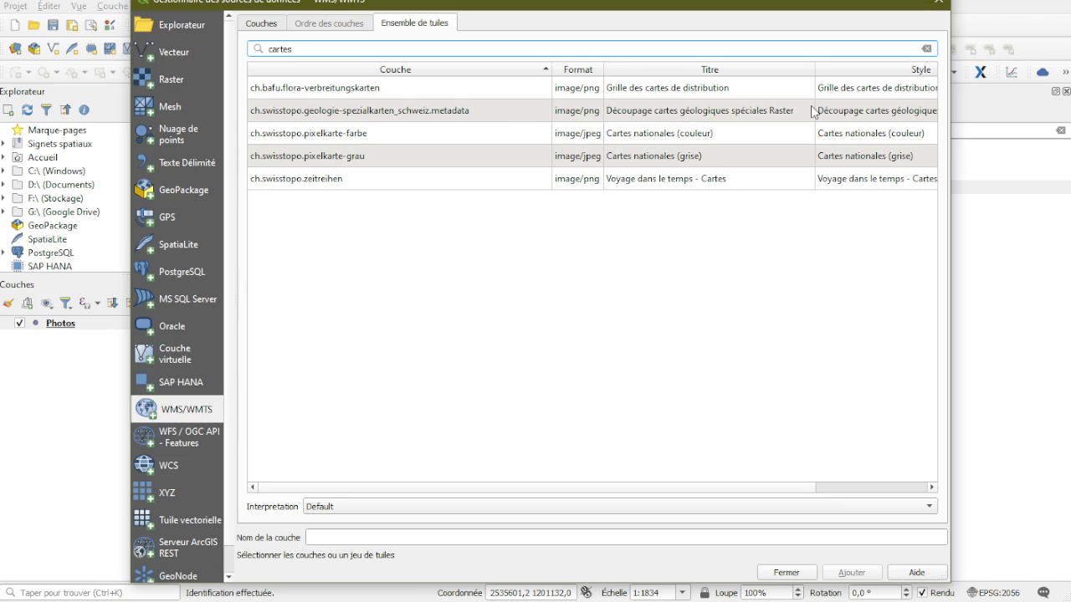
left_click(850, 137)
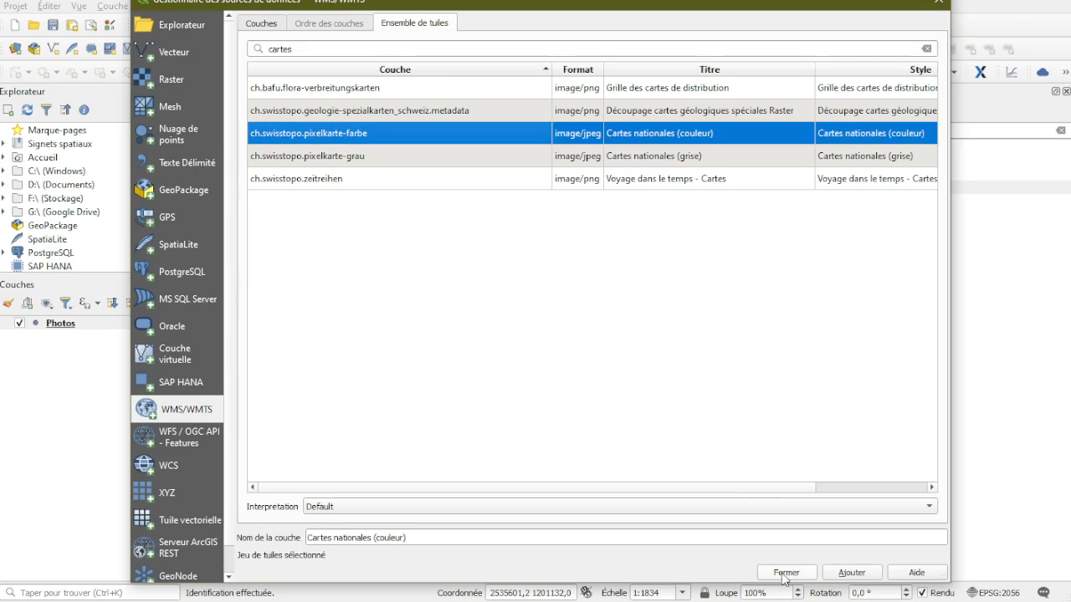
left_click(843, 582)
left_click(850, 289)
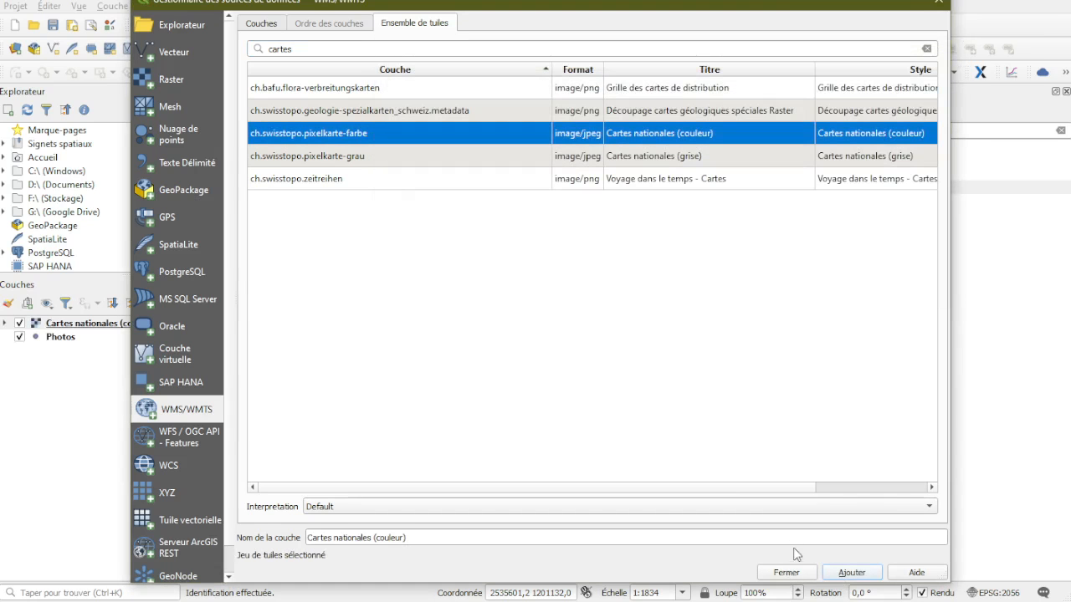
left_click(786, 572)
Place the Cartes nationales (couleur) layer below the Photos layer and close the processing toolbox
left_click_drag(117, 325, 110, 351)
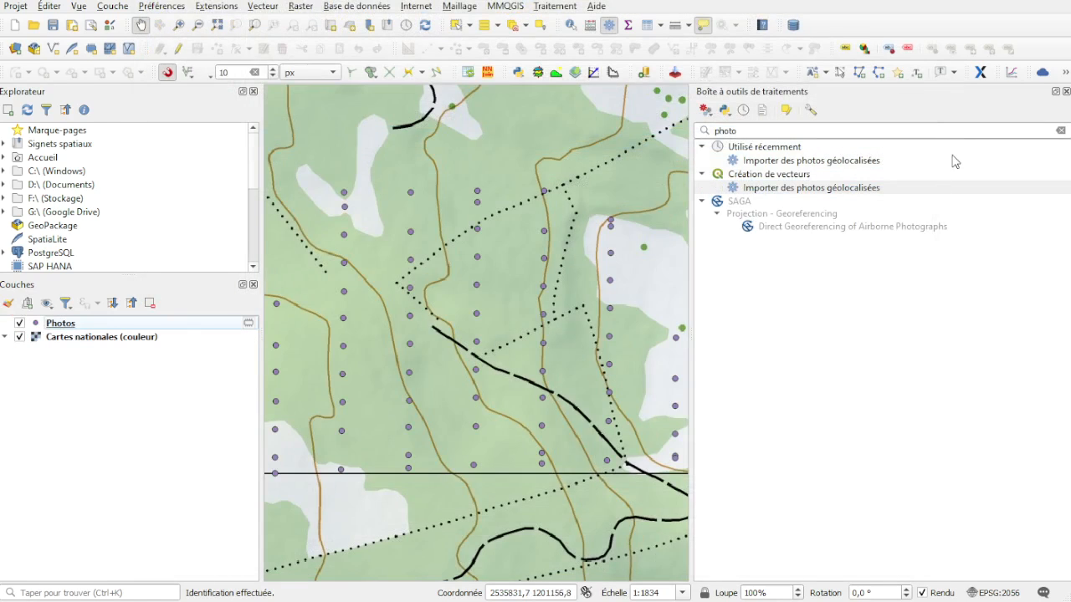
left_click(1066, 92)
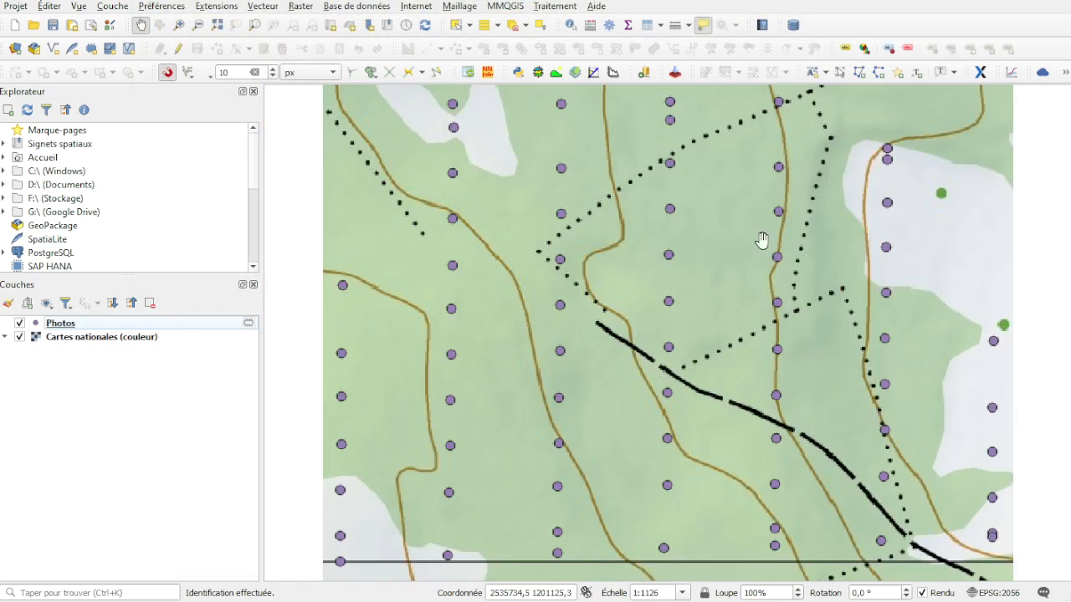
scroll(714, 253, "down", 1)
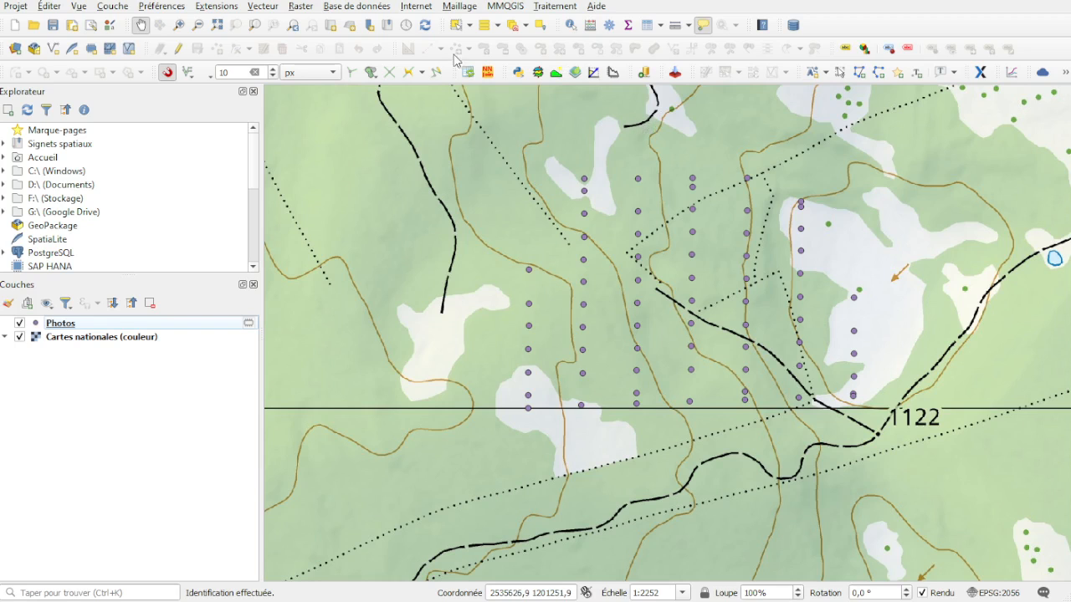
Open the Photos layer's attribute table, widen the photo and directory columns, and examine all fields through timestamp
right_click(66, 325)
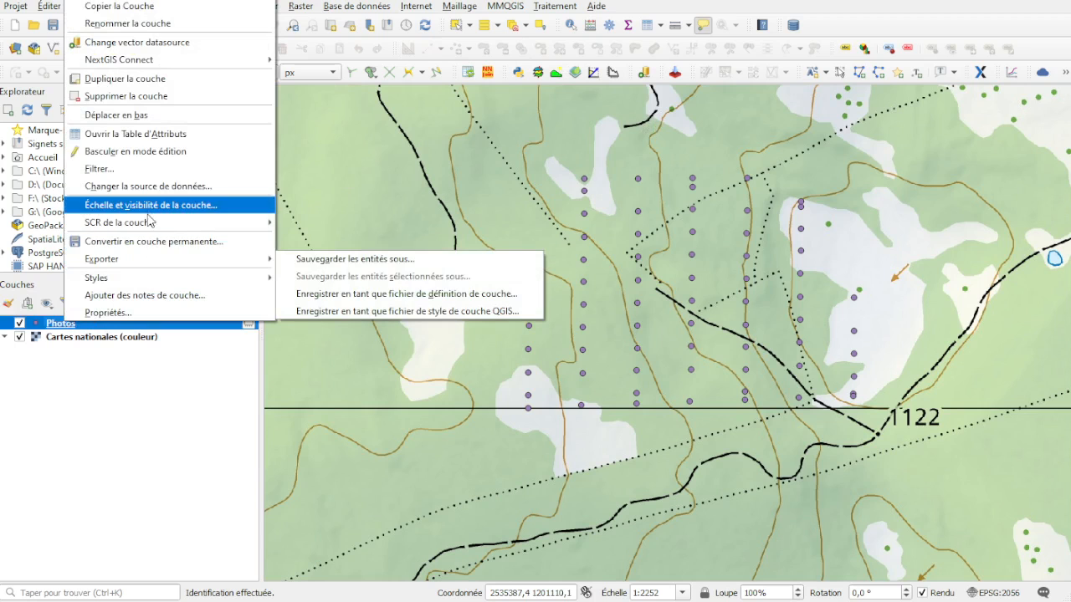
left_click(151, 157)
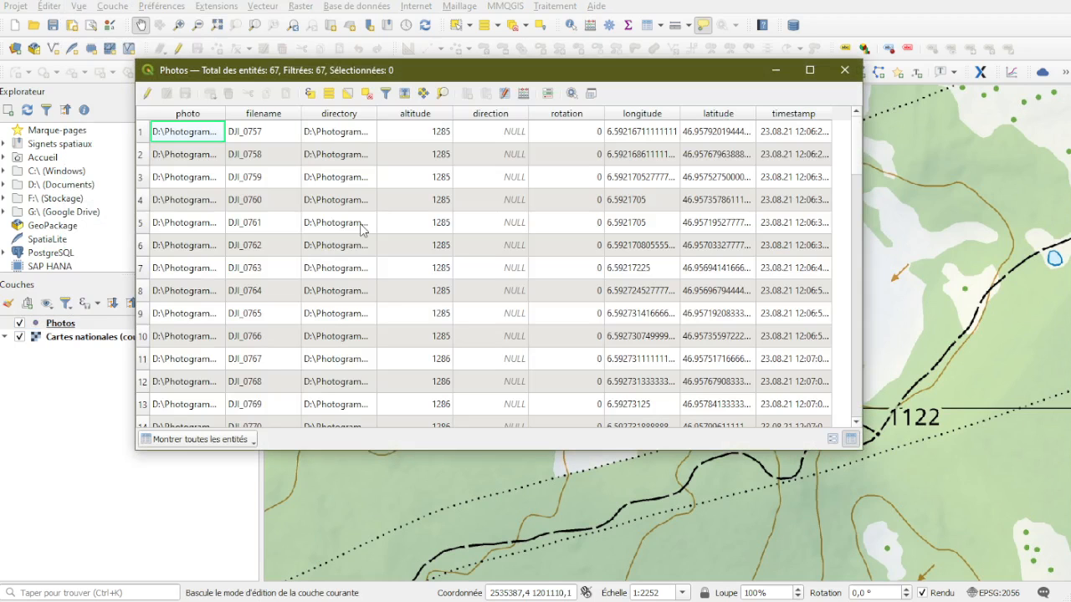
left_click_drag(225, 114, 423, 120)
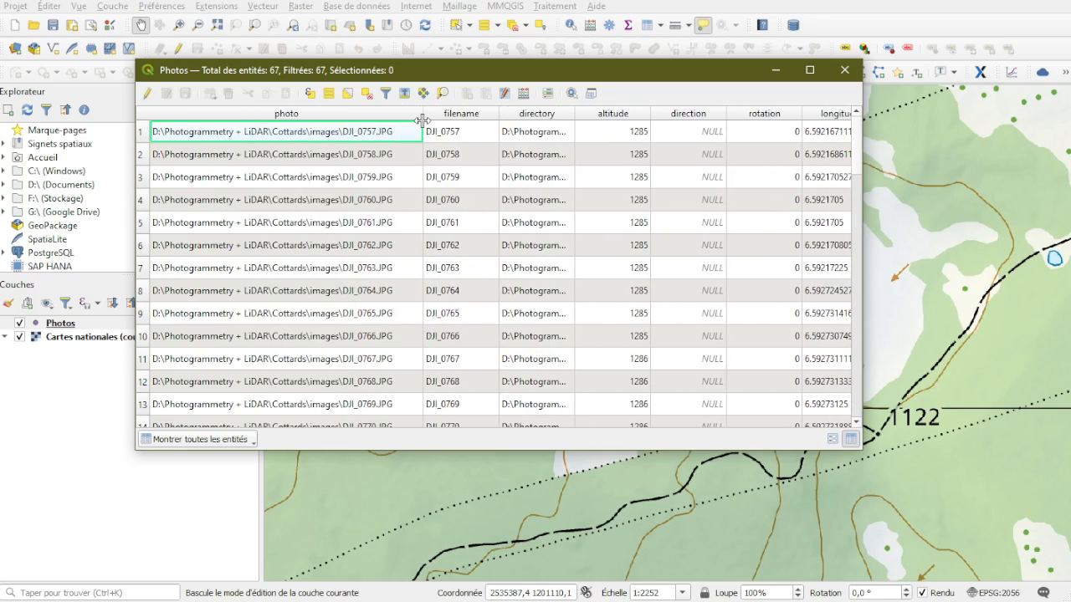
left_click_drag(423, 119, 417, 119)
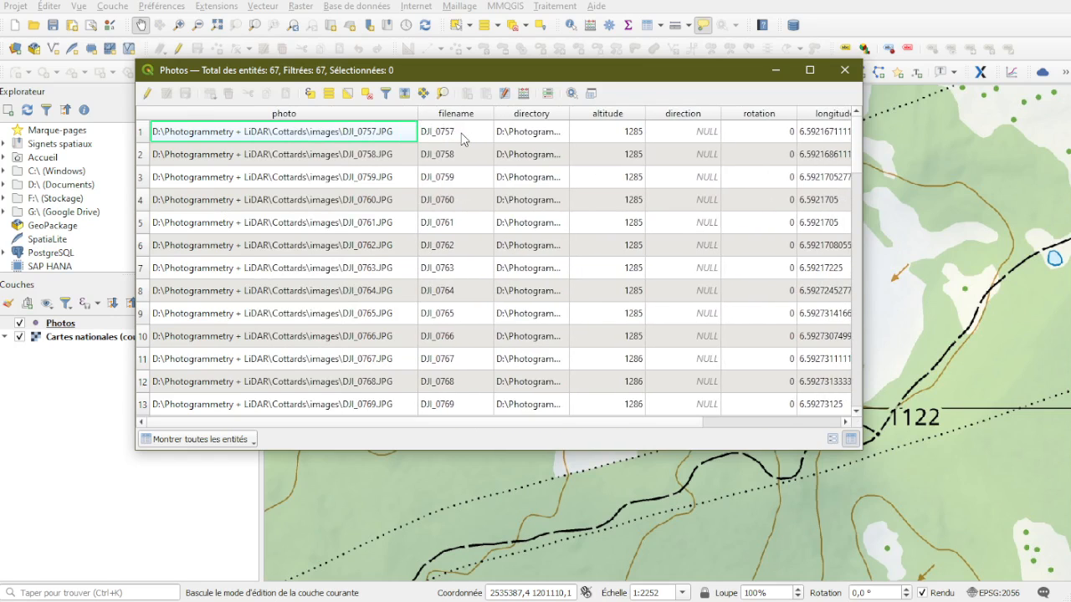
left_click_drag(571, 113, 712, 114)
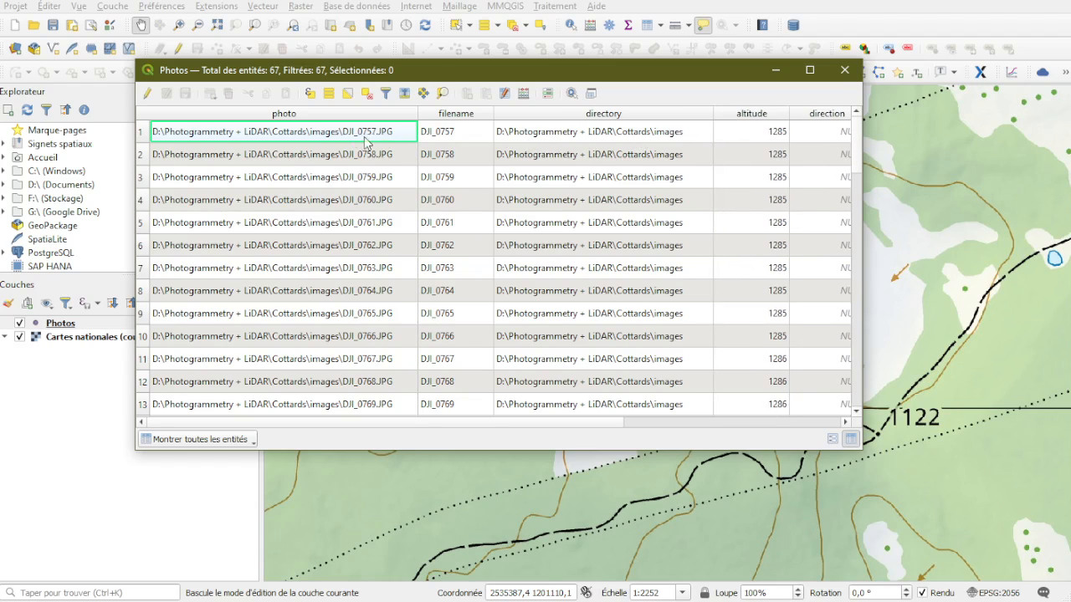
left_click_drag(435, 422, 648, 422)
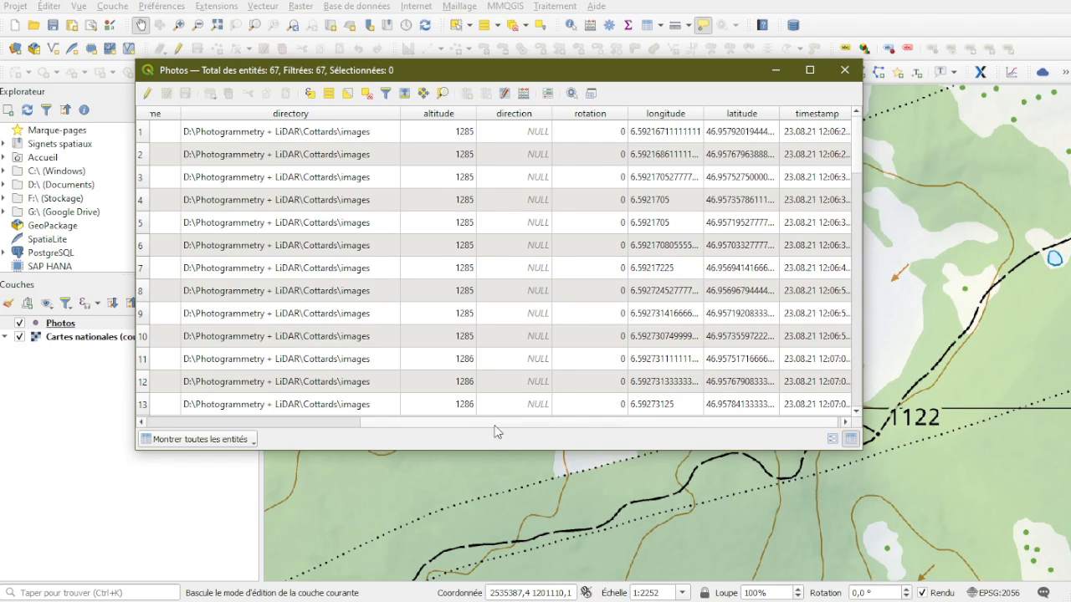
left_click_drag(495, 425, 527, 424)
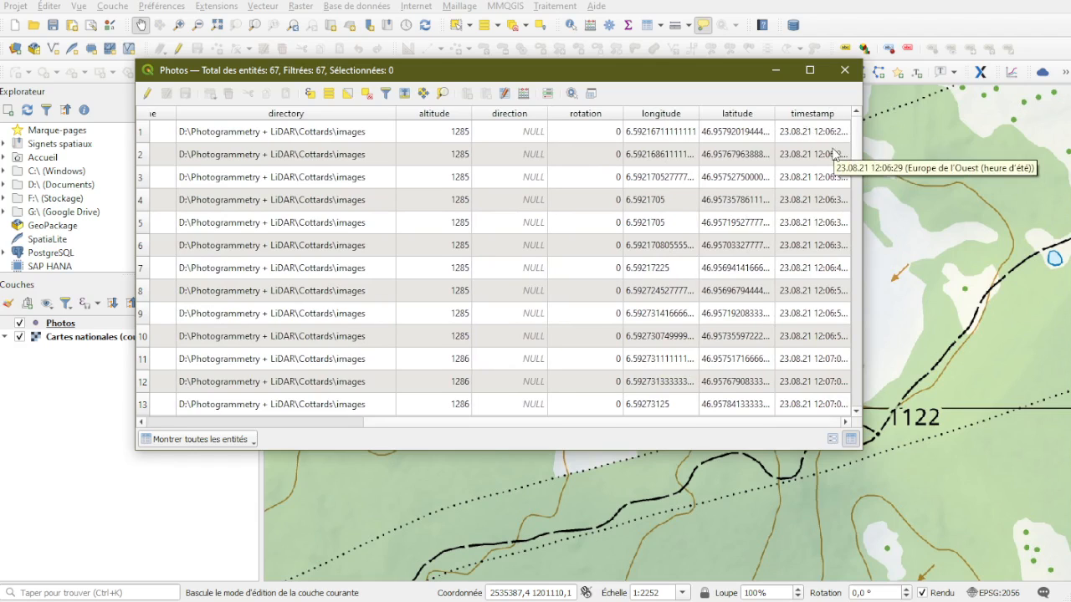
left_click(845, 72)
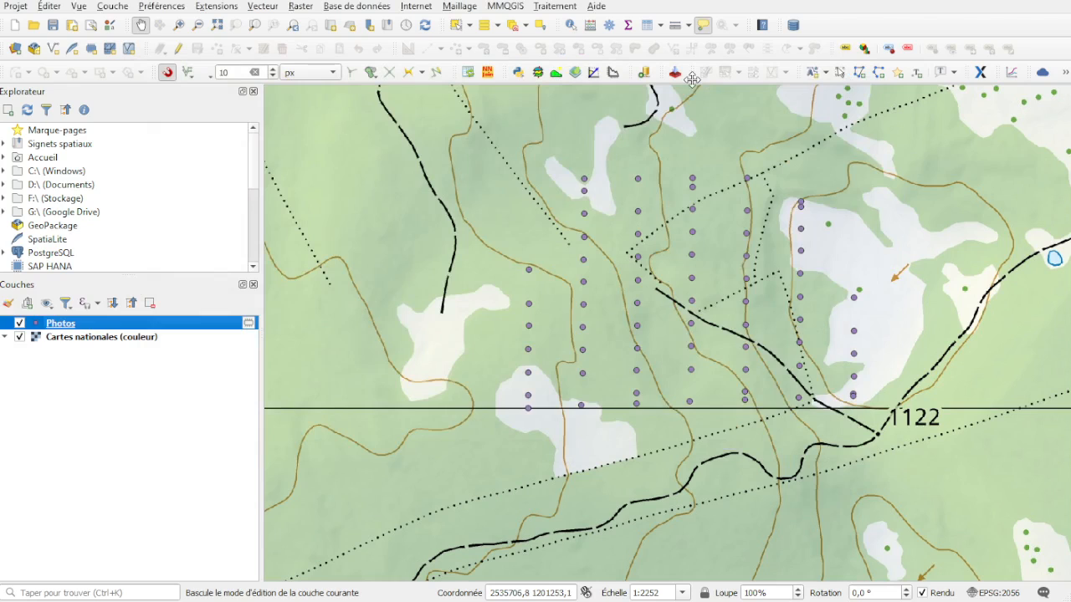
Identify photo point DJI_0771, enlarge its attribute form, and view the image folder linked in the directory field
left_click(571, 27)
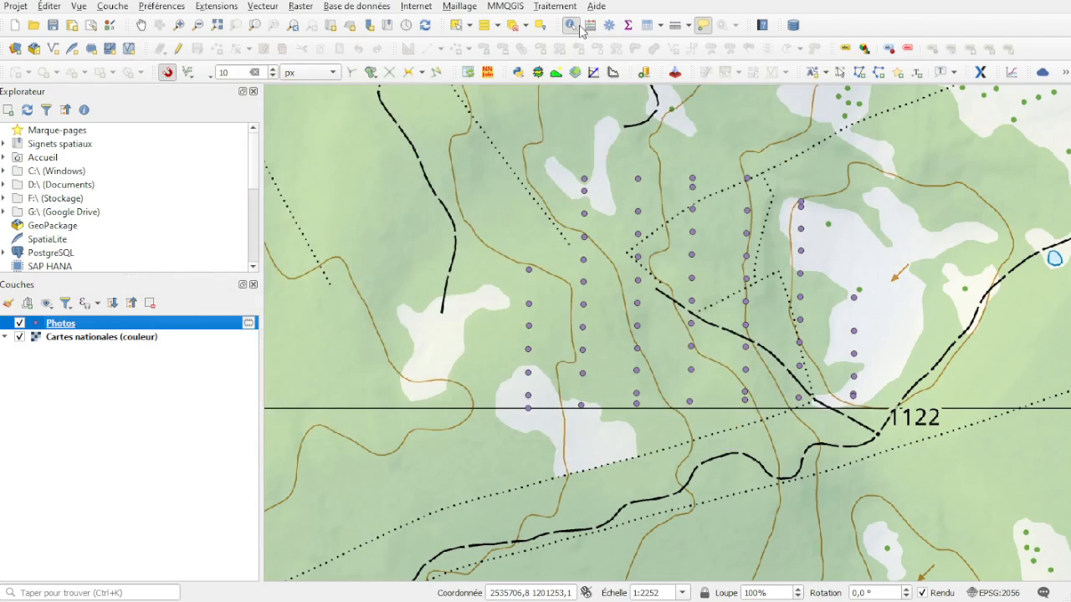
left_click(586, 238)
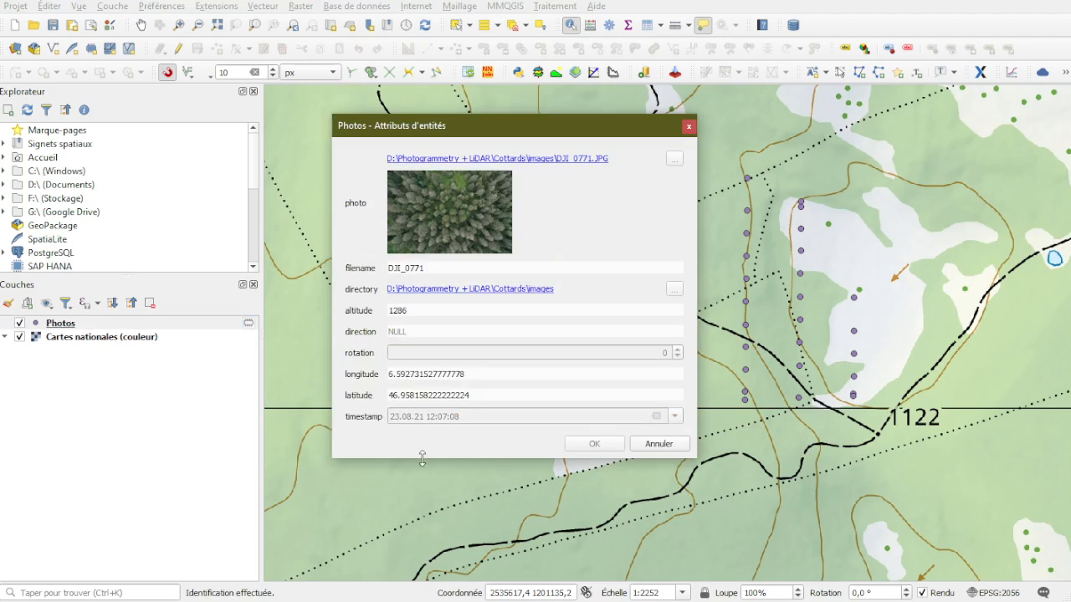
left_click_drag(483, 114, 477, 31)
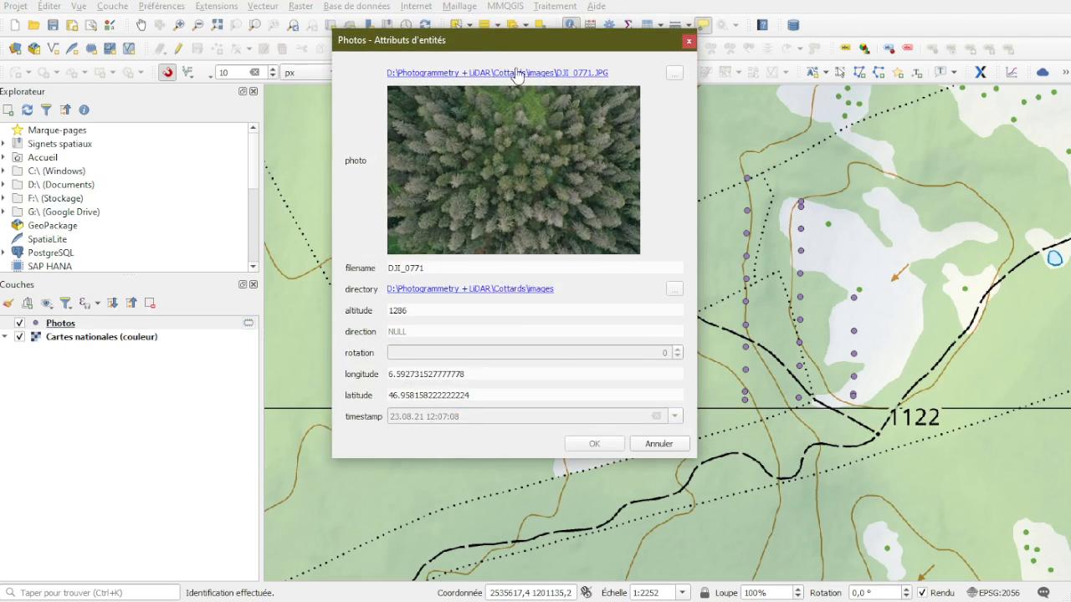
left_click(497, 291)
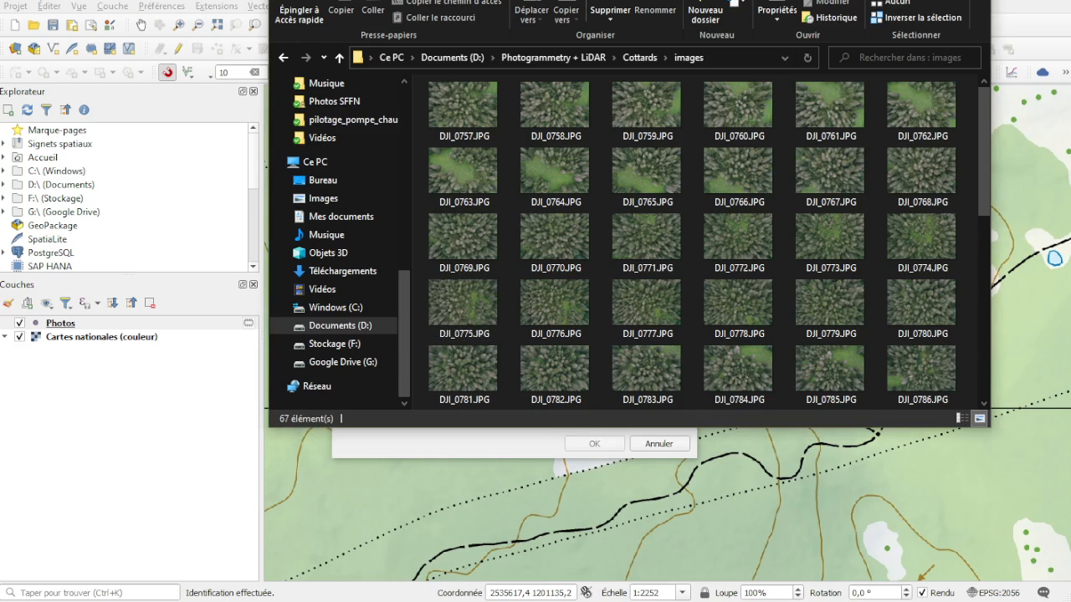
left_click_drag(855, 0, 828, 2)
left_click(871, 2)
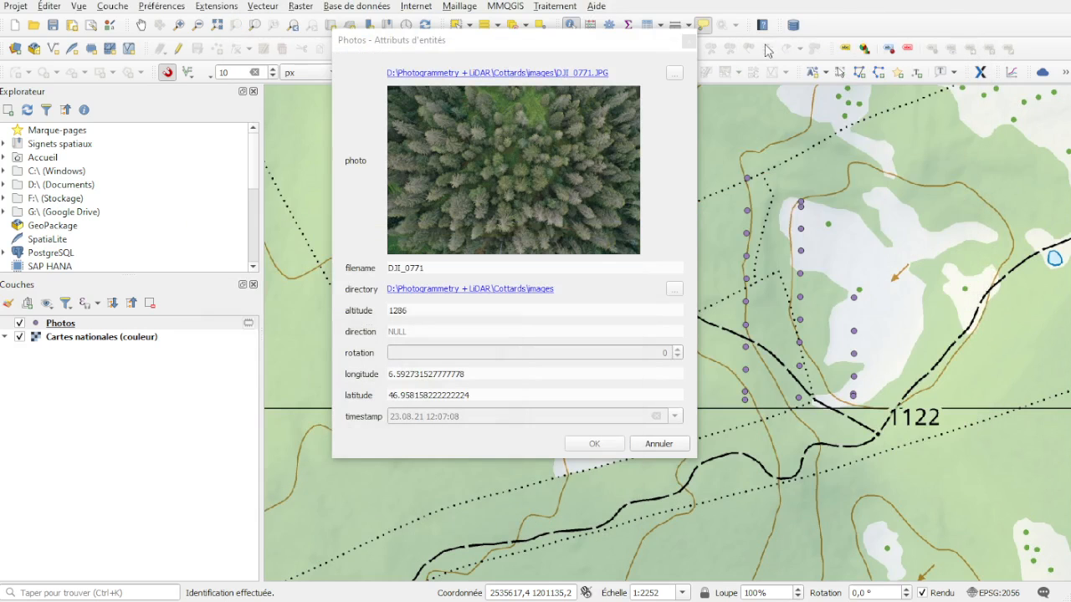
View the full-size image through the photo field's link, and close both the image and the attribute form
left_click(569, 77)
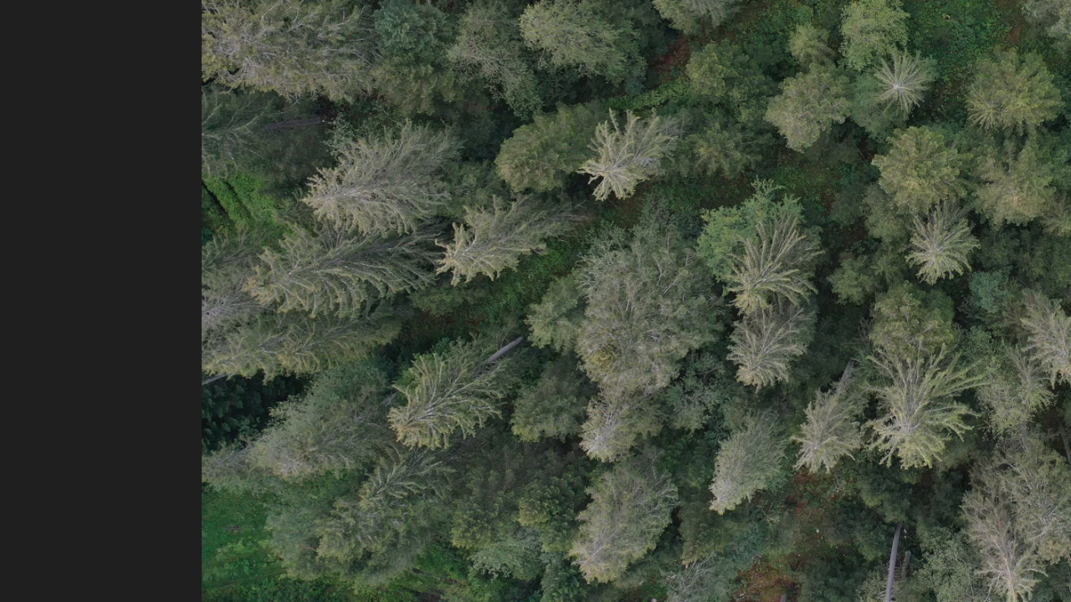
key("super+Down")
left_click_drag(1070, 0, 575, 0)
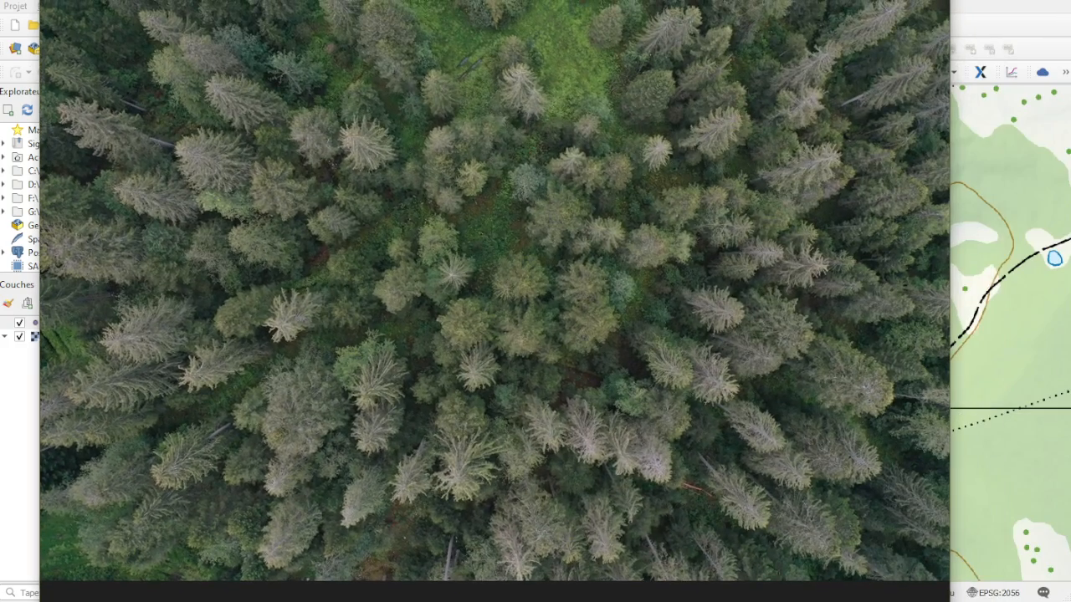
key("alt+F4")
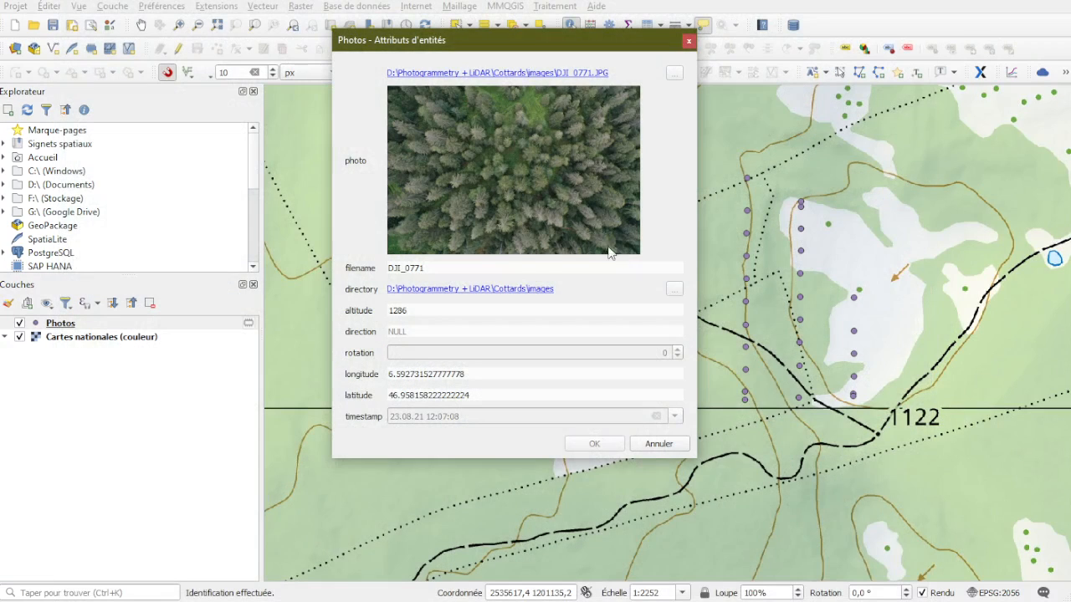
left_click(688, 42)
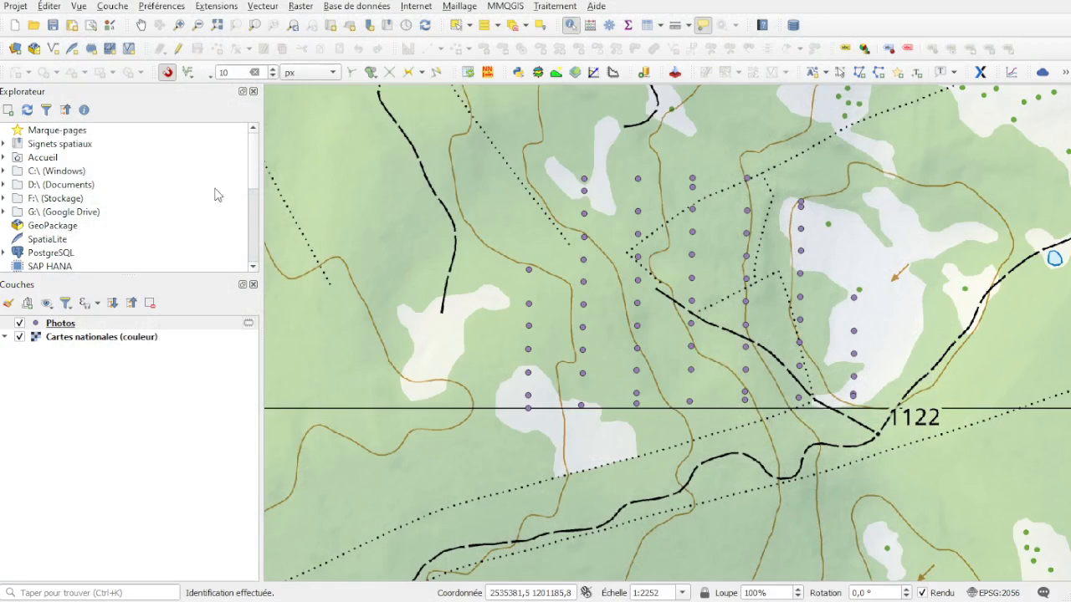
Examine the photo field's Pièce jointe widget settings in the Photos layer's attribute form, keeping Image as the internal viewer type
left_click(63, 325)
right_click(58, 325)
left_click(86, 312)
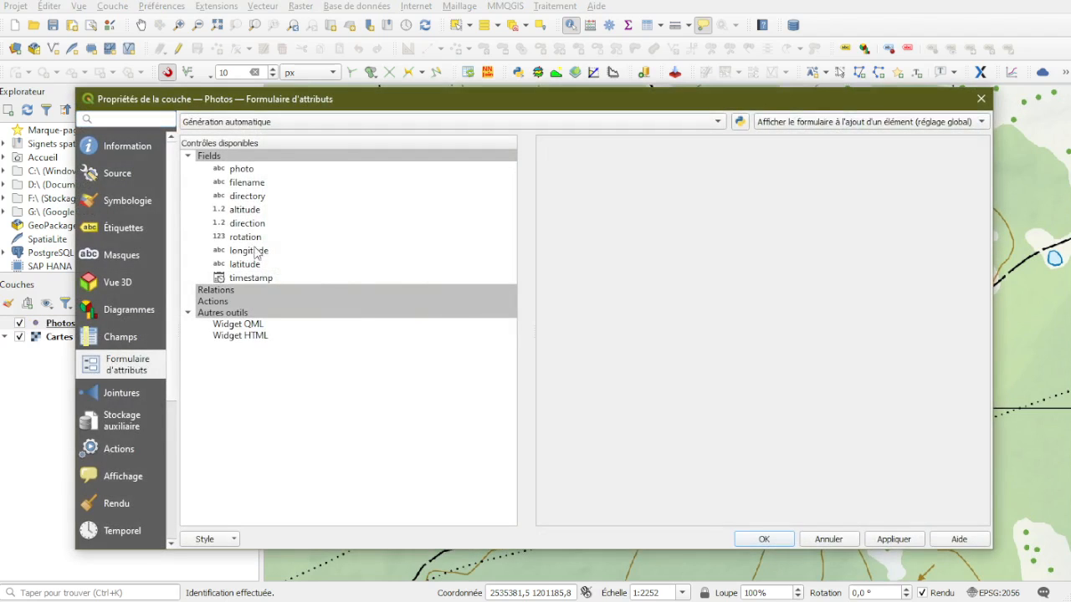
left_click(243, 169)
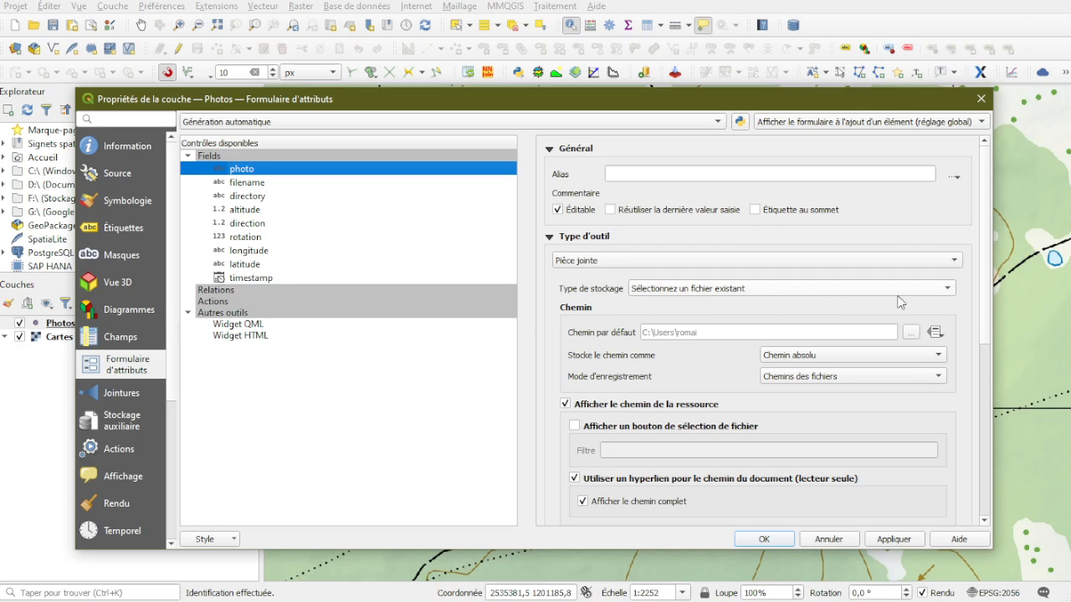
scroll(785, 293, "down", 3)
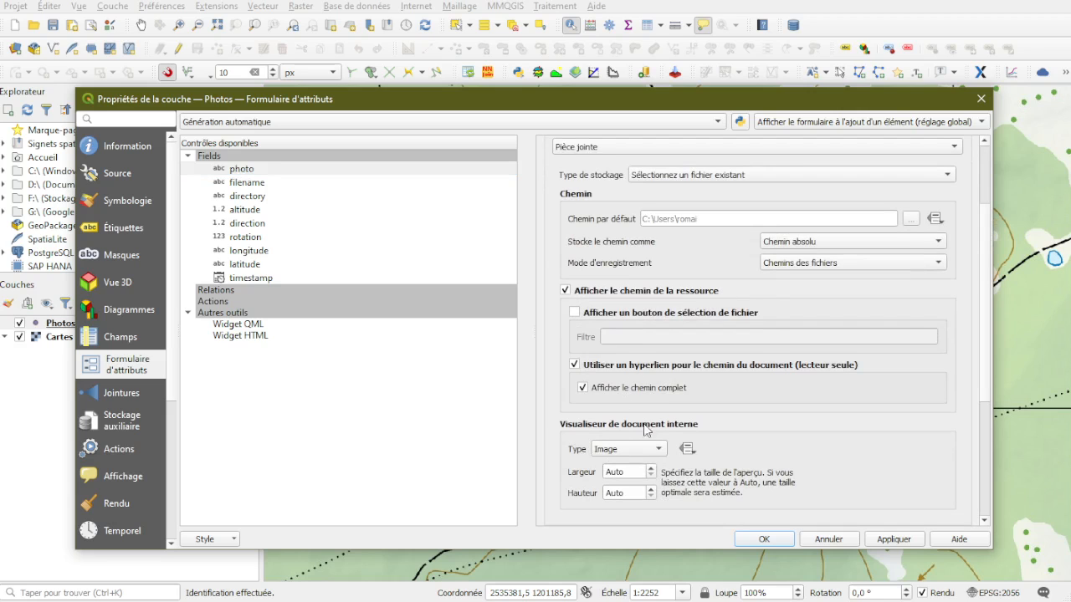
scroll(752, 428, "down", 4)
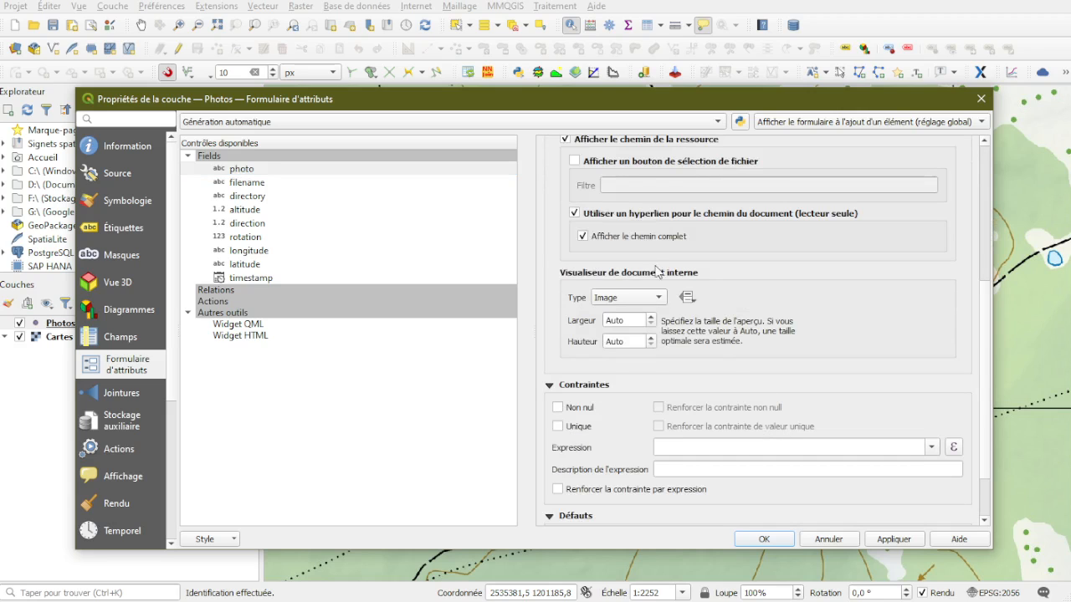
left_click(640, 300)
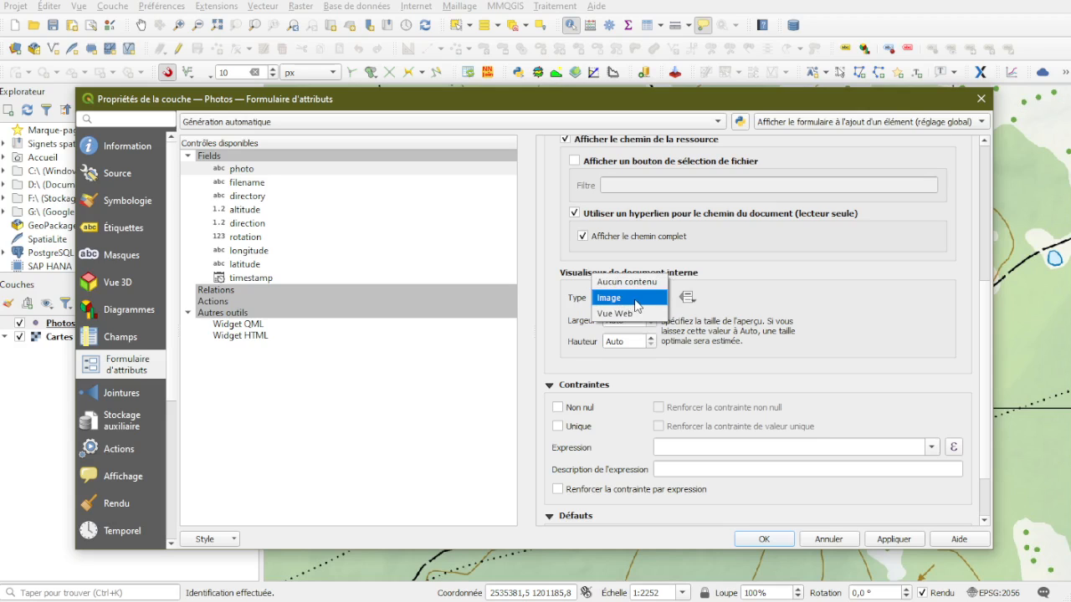
left_click(640, 300)
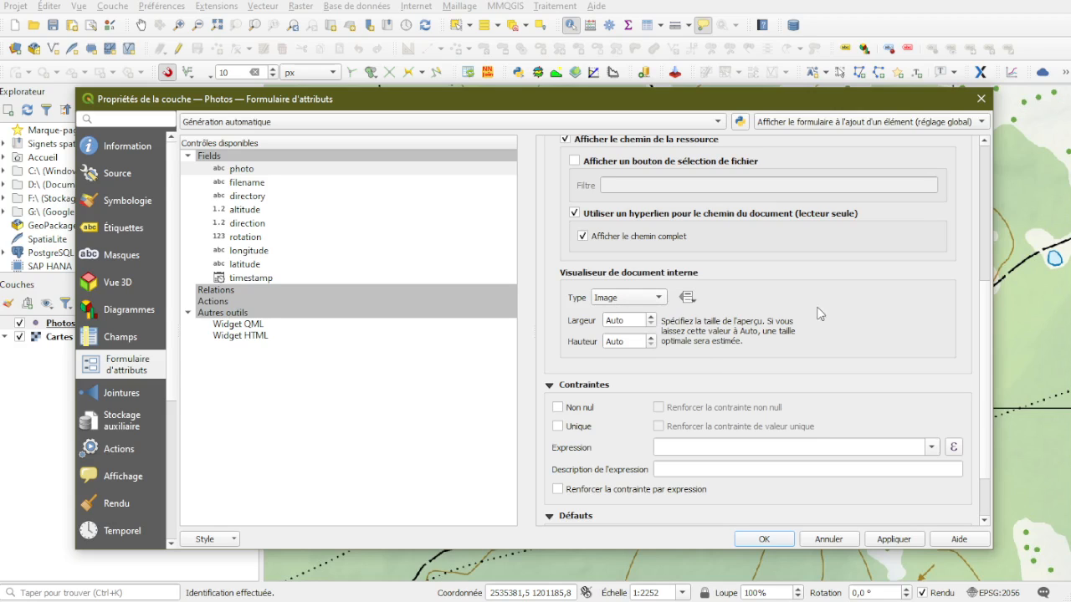
scroll(591, 231, "up", 3)
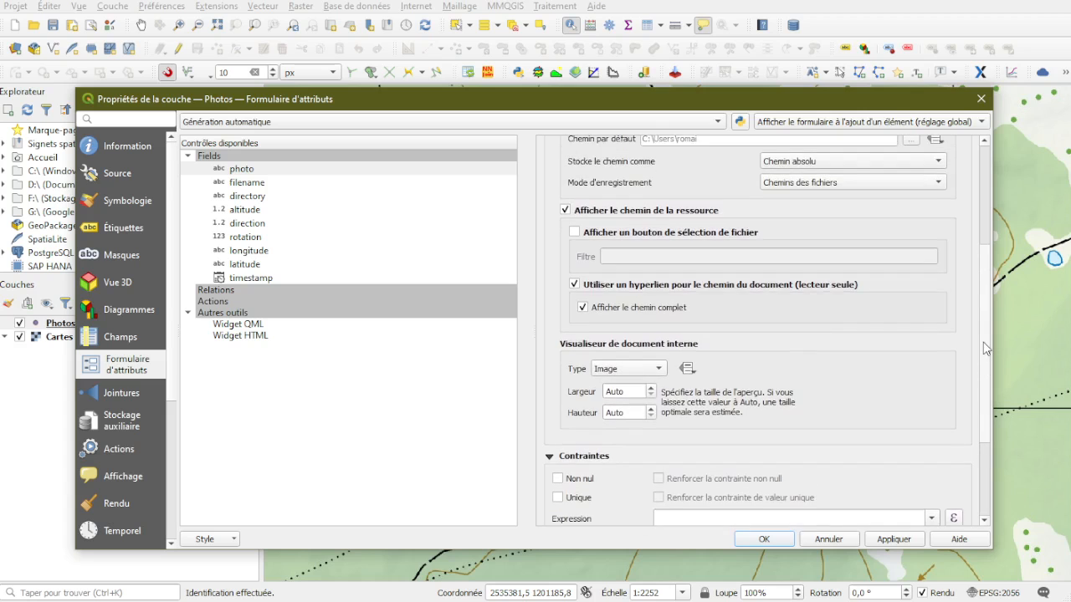
Examine the directory field's path, hyperlink and internal viewer settings, and close the layer properties
left_click(247, 199)
scroll(855, 242, "up", 3)
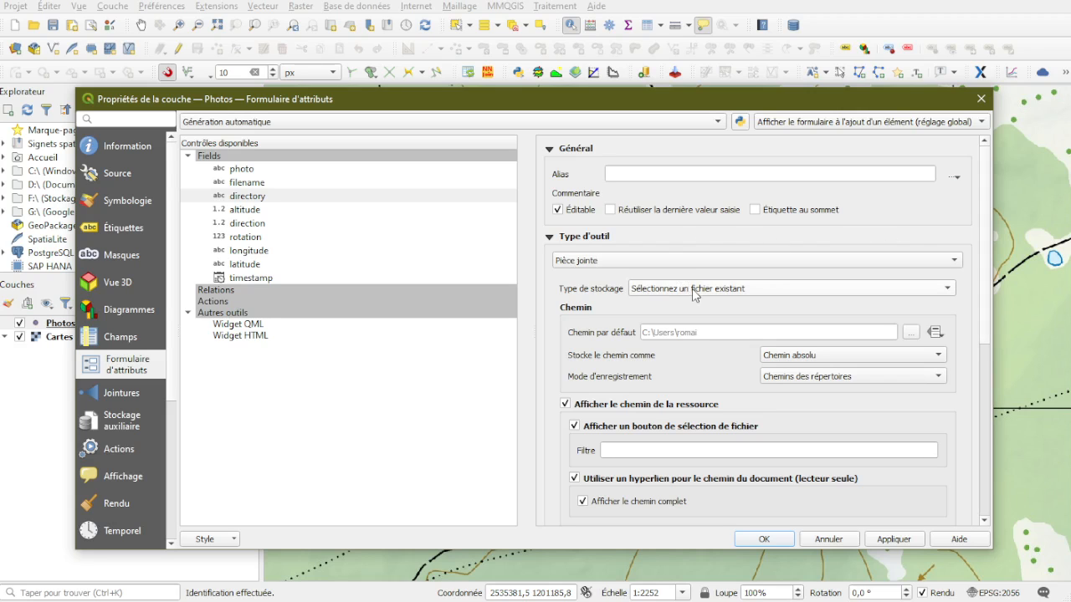
scroll(703, 410, "down", 3)
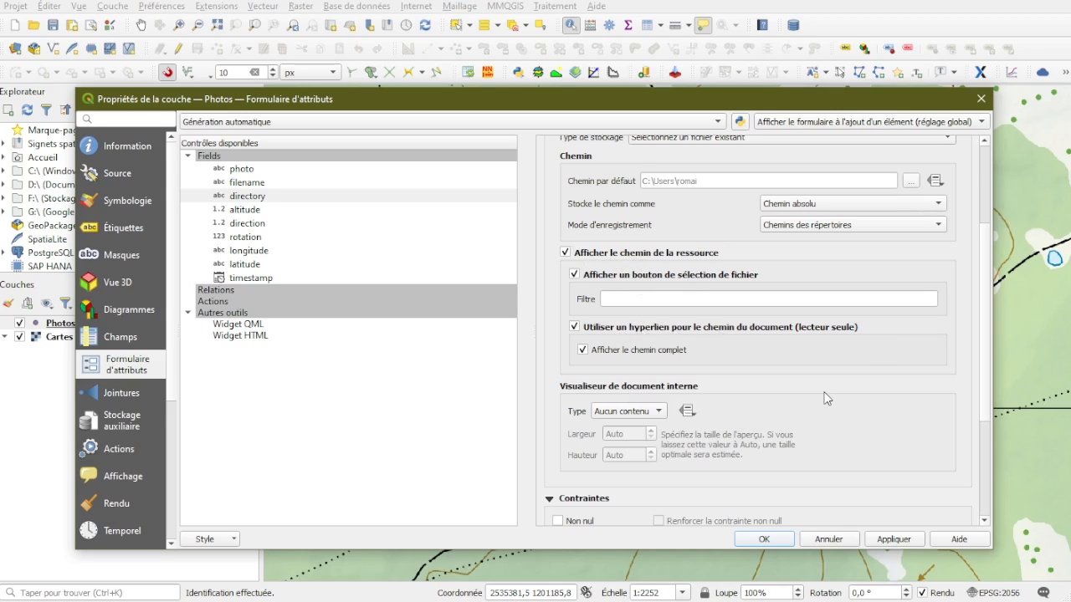
left_click(764, 540)
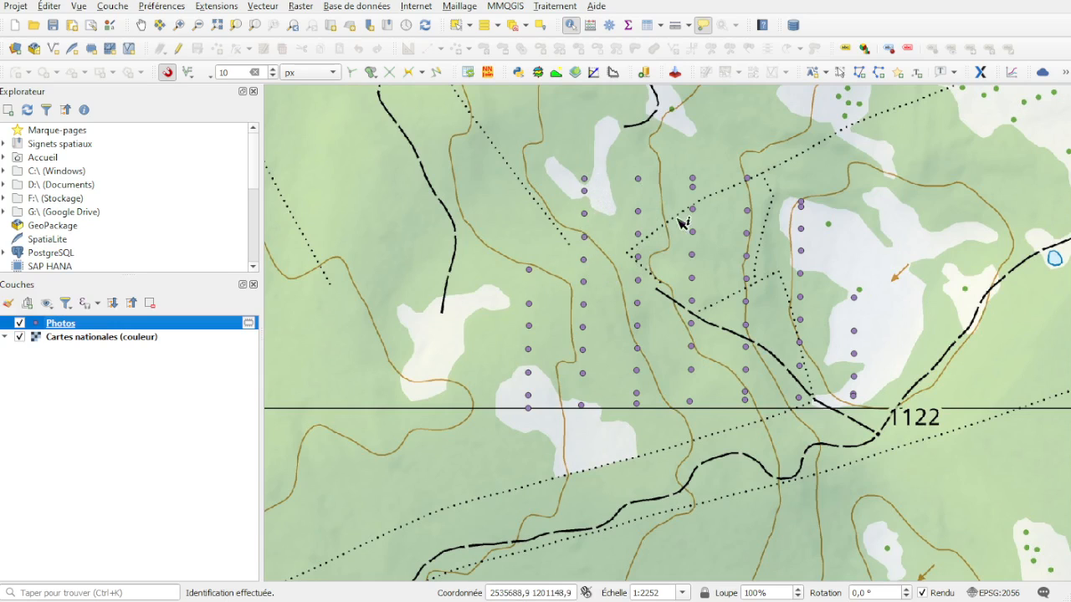
Set the Photos layer's HTML map tip to <img src= "file:///[%"photo"%]" width = "400" />
mouse_move(69, 327)
double_click(70, 328)
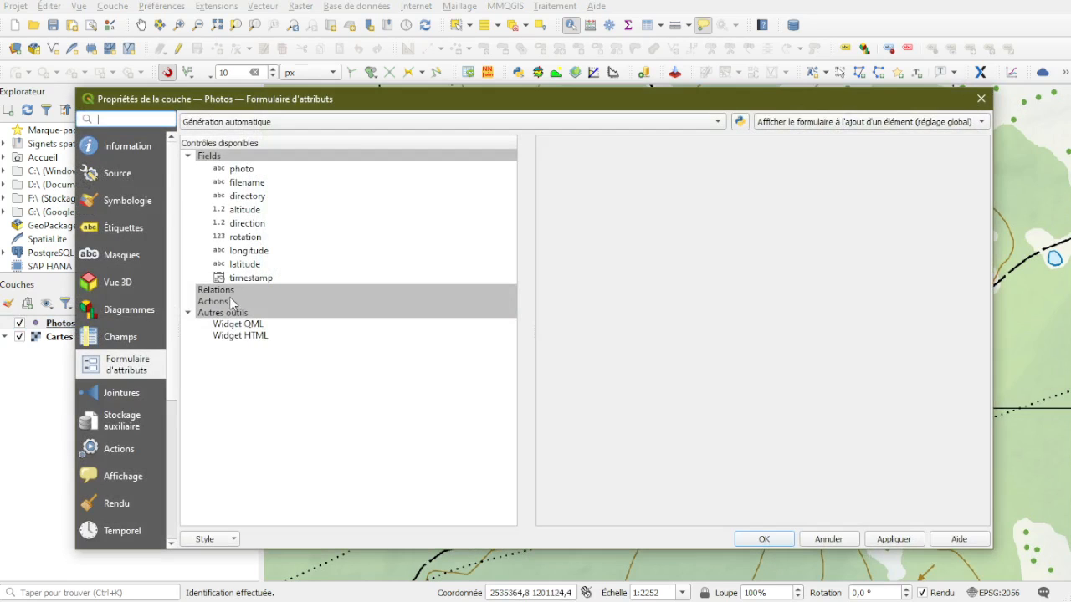
left_click(122, 477)
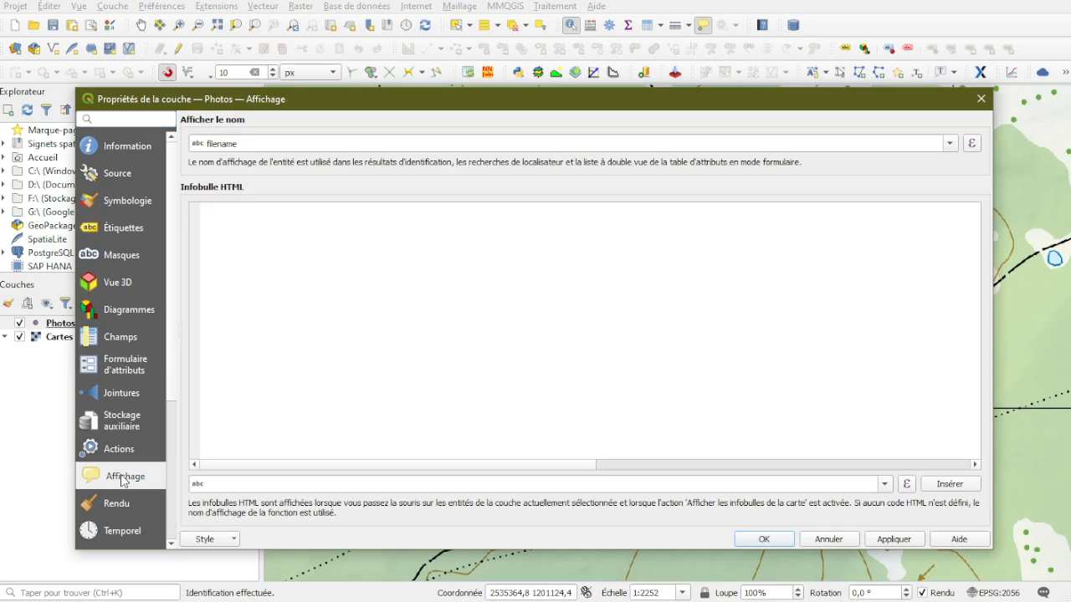
left_click(307, 327)
type("<img src= \"file:///[%\"path\"%]\" width = \"400\" />")
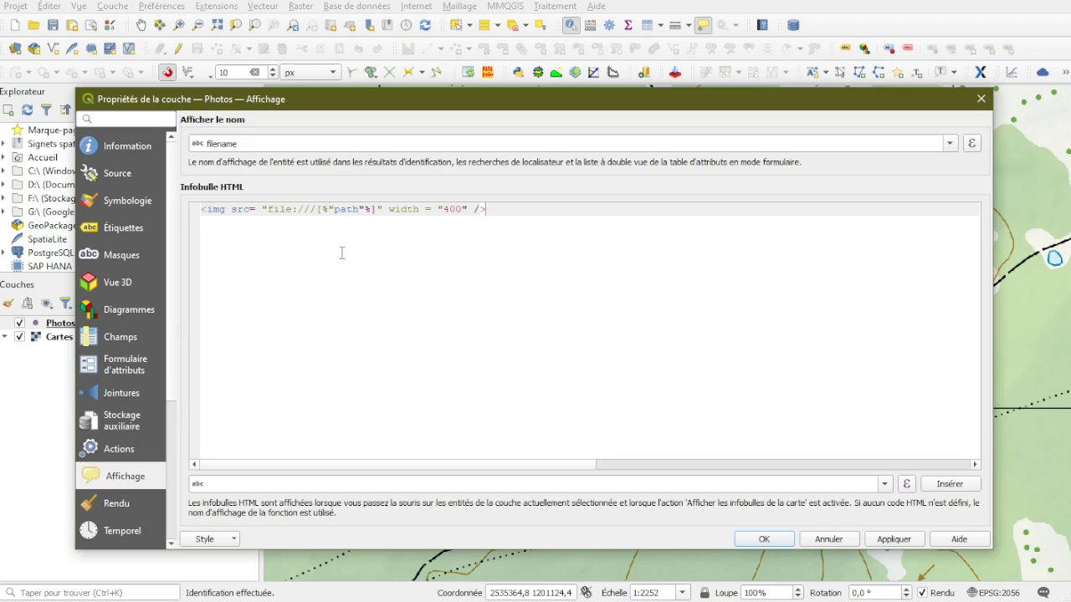
double_click(345, 210)
type("photo")
Examine the map tip code's img tag, src attribute, file:/// prefix and photo field expression
left_click_drag(202, 212, 226, 212)
left_click_drag(480, 212, 493, 212)
left_click(226, 210)
left_click_drag(232, 210, 251, 210)
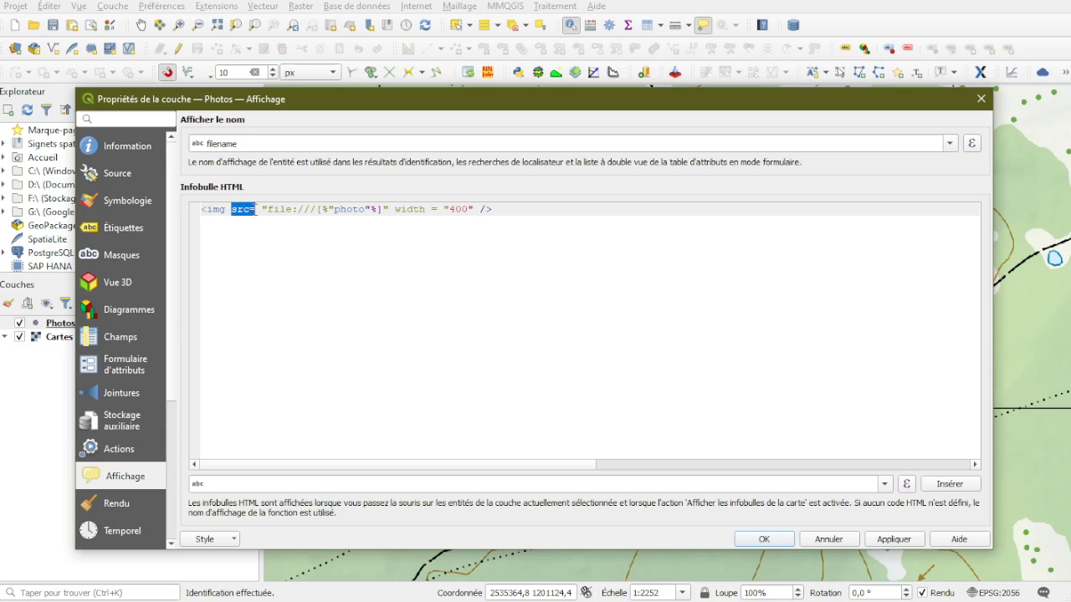
left_click_drag(261, 210, 315, 210)
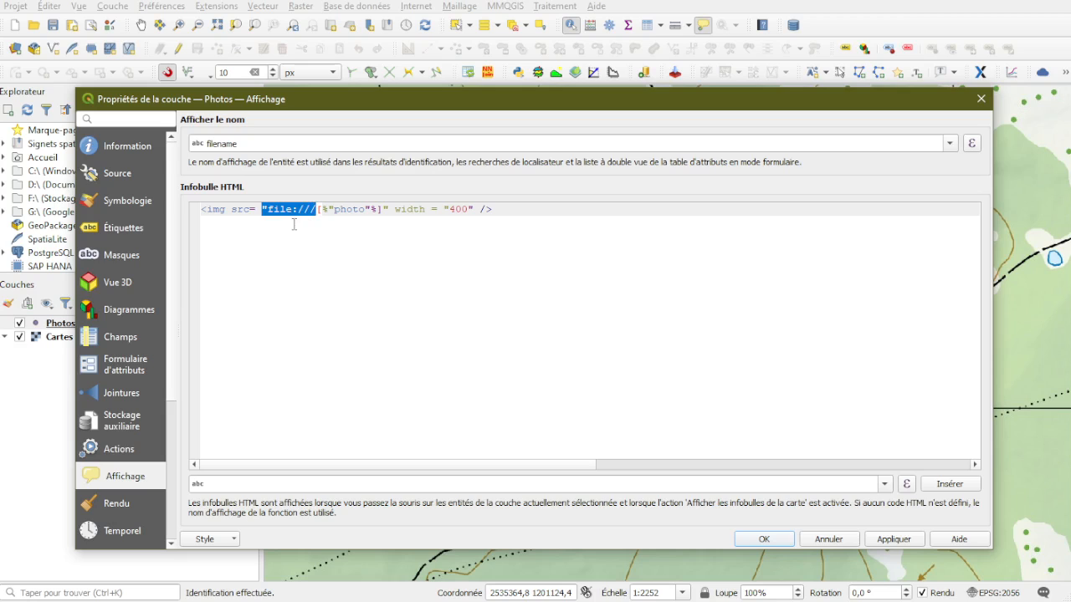
left_click(316, 210)
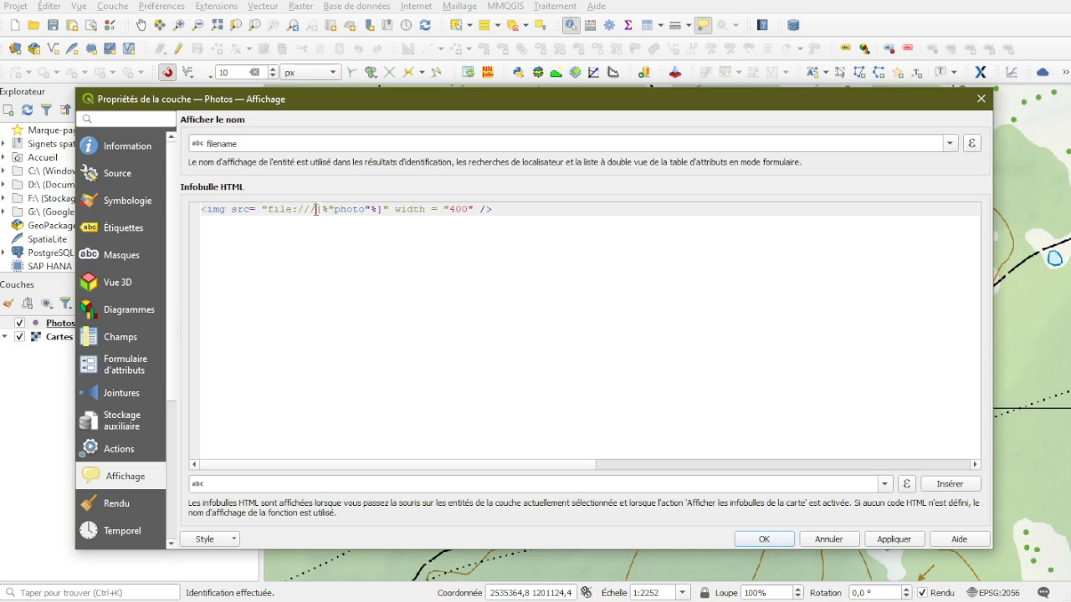
left_click_drag(317, 210, 383, 210)
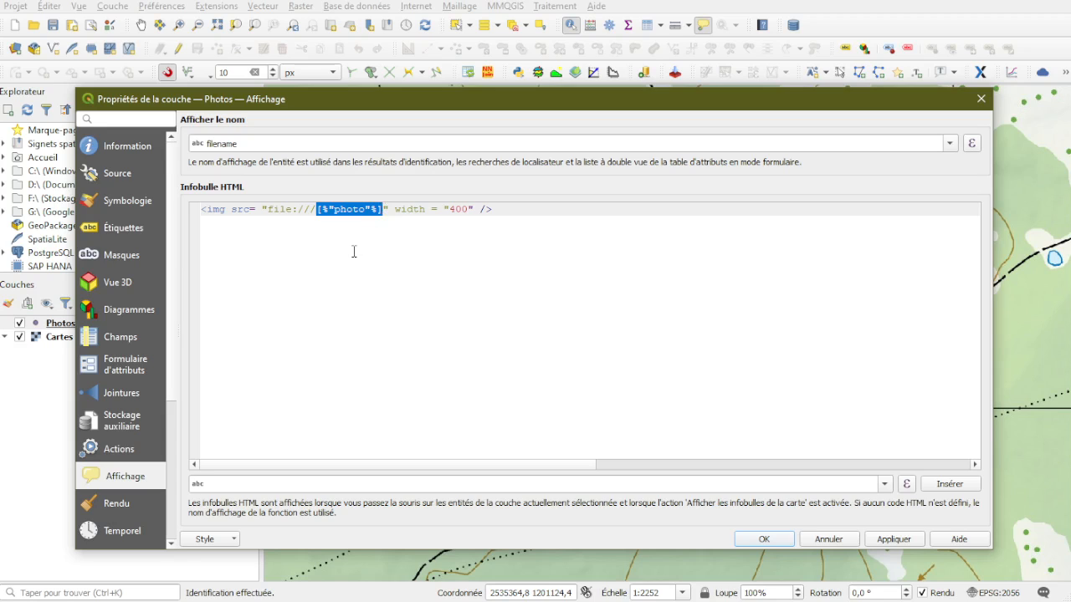
left_click(354, 210)
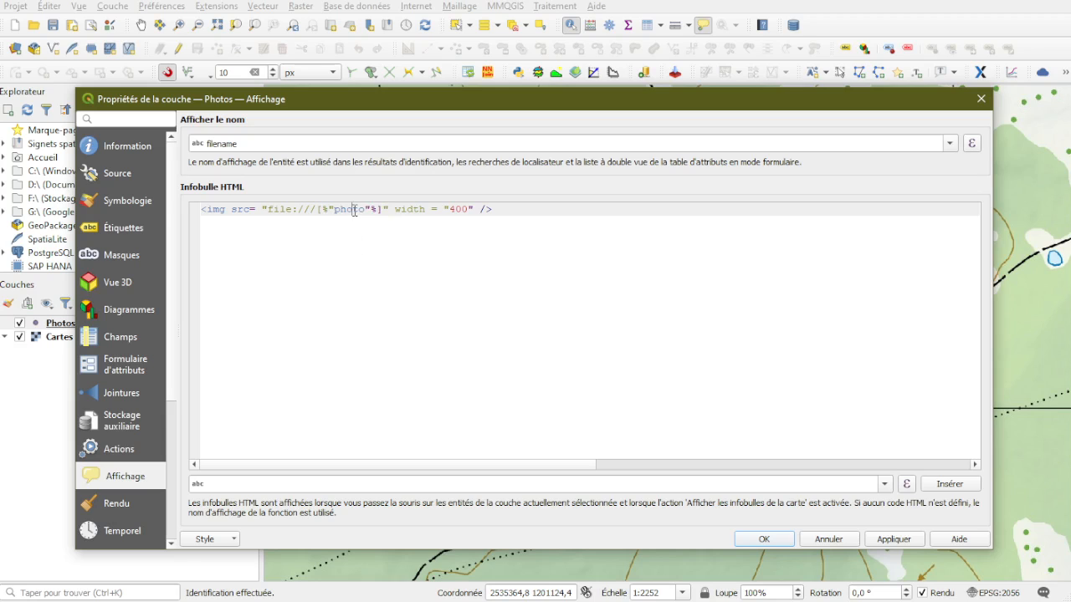
Compare the available display name fields with the photo field expression in the map tip code, and accept the layer properties
left_click(954, 143)
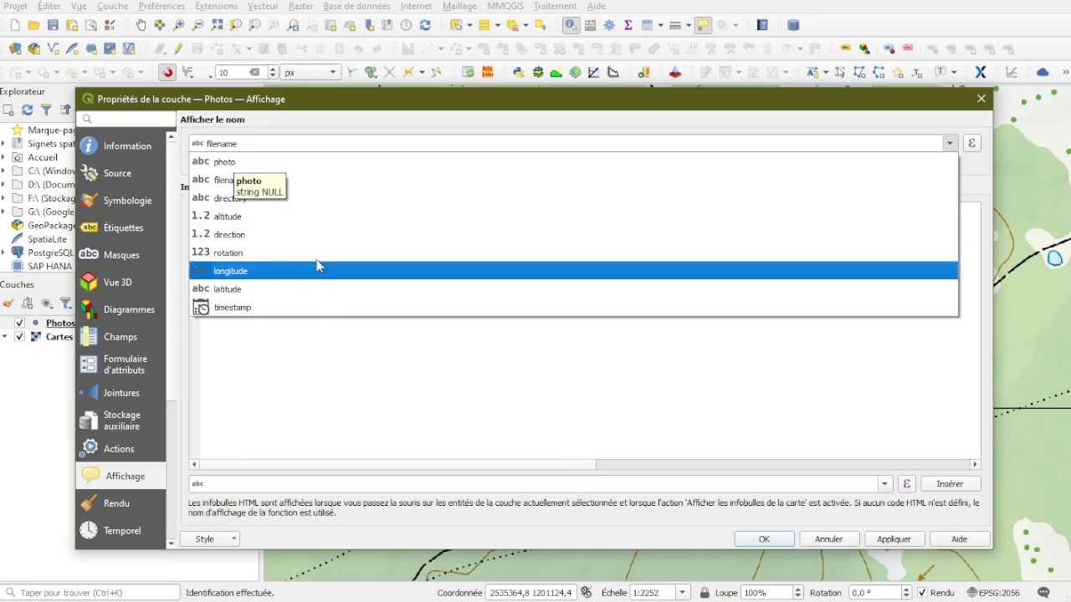
left_click(387, 389)
left_click_drag(321, 209, 382, 209)
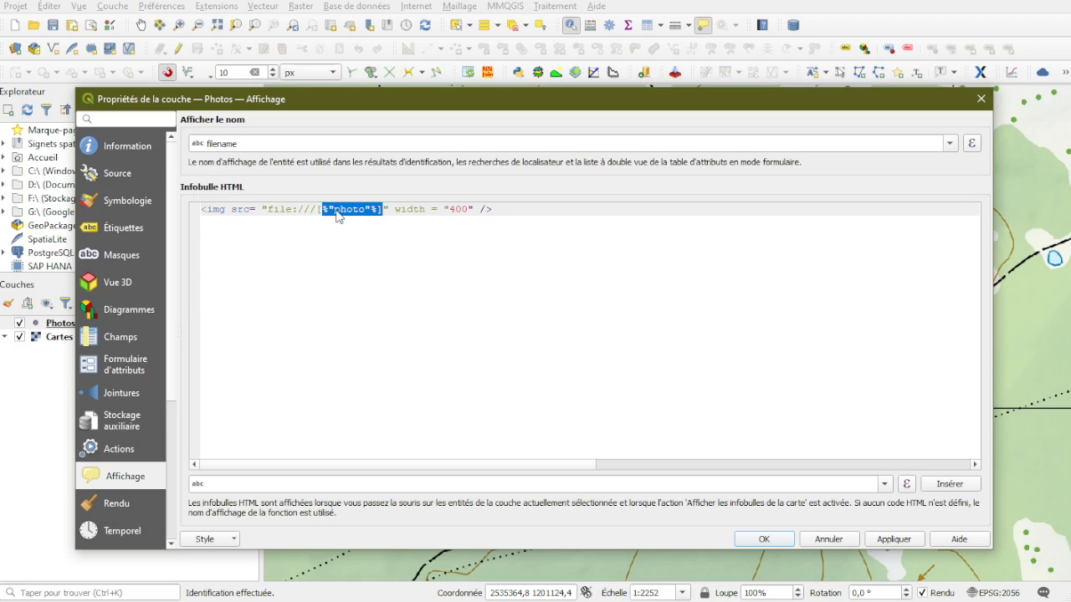
left_click(353, 209)
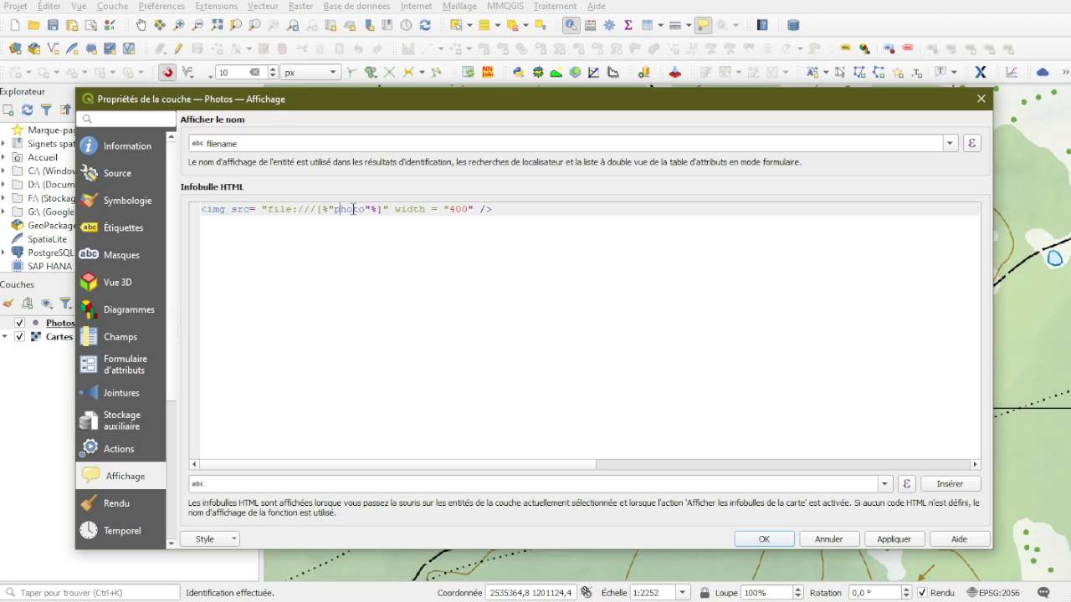
left_click(265, 143)
left_click(950, 143)
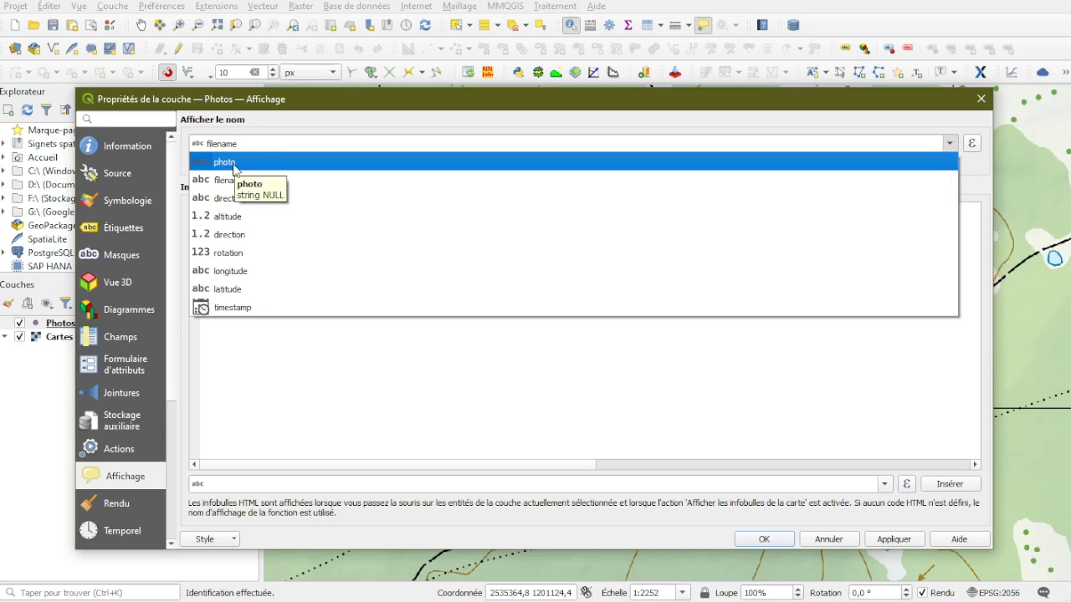
left_click(343, 128)
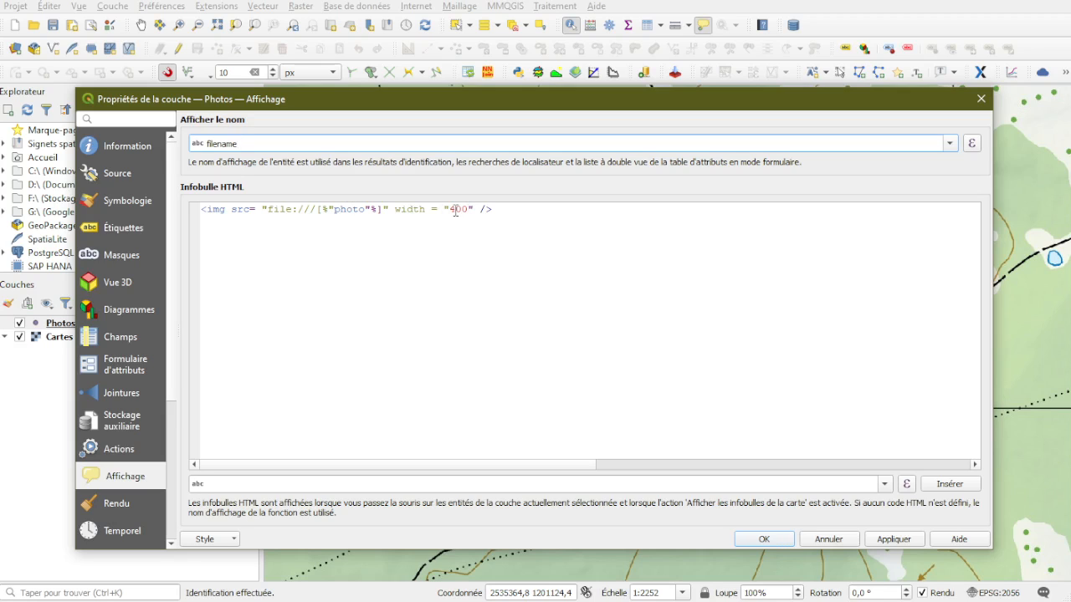
left_click(536, 219)
left_click(751, 537)
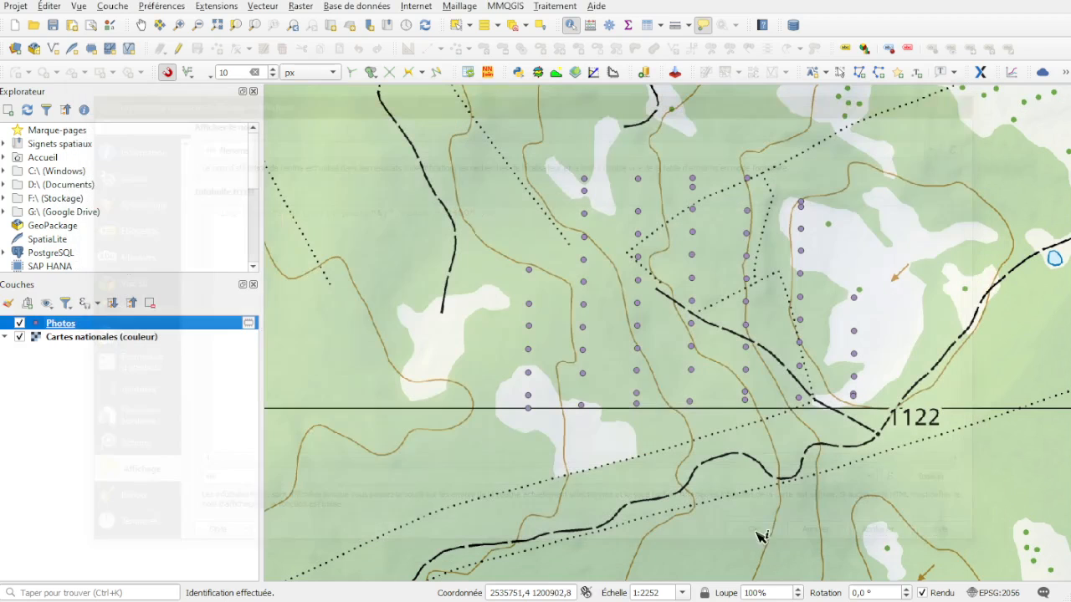
Preview a point's photo map tip, and with map tips turned off identify the northernmost point of the westernmost column
left_click(704, 26)
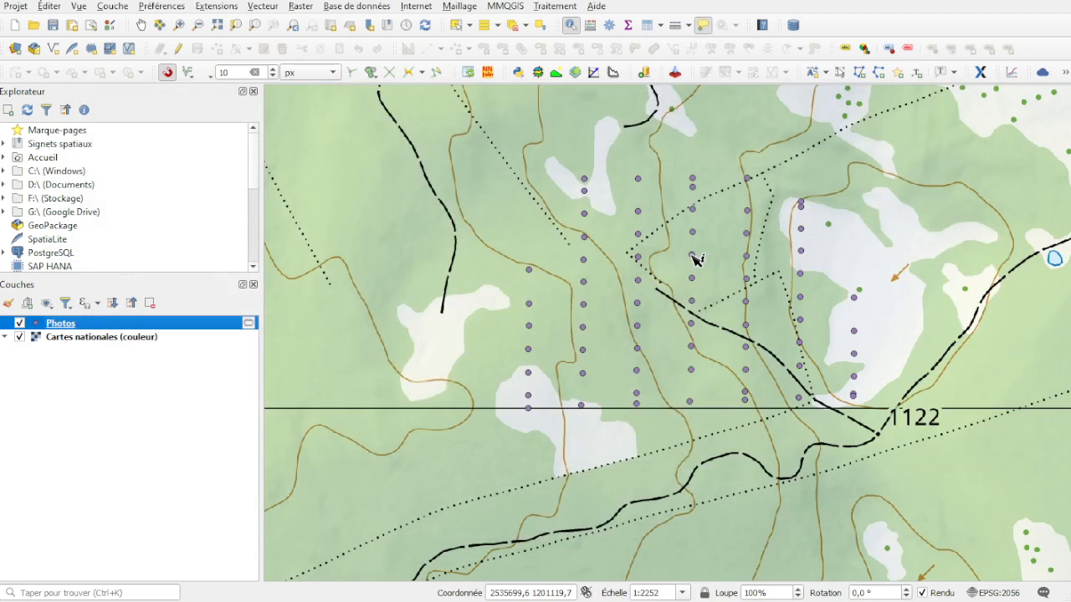
mouse_move(693, 258)
left_click(703, 24)
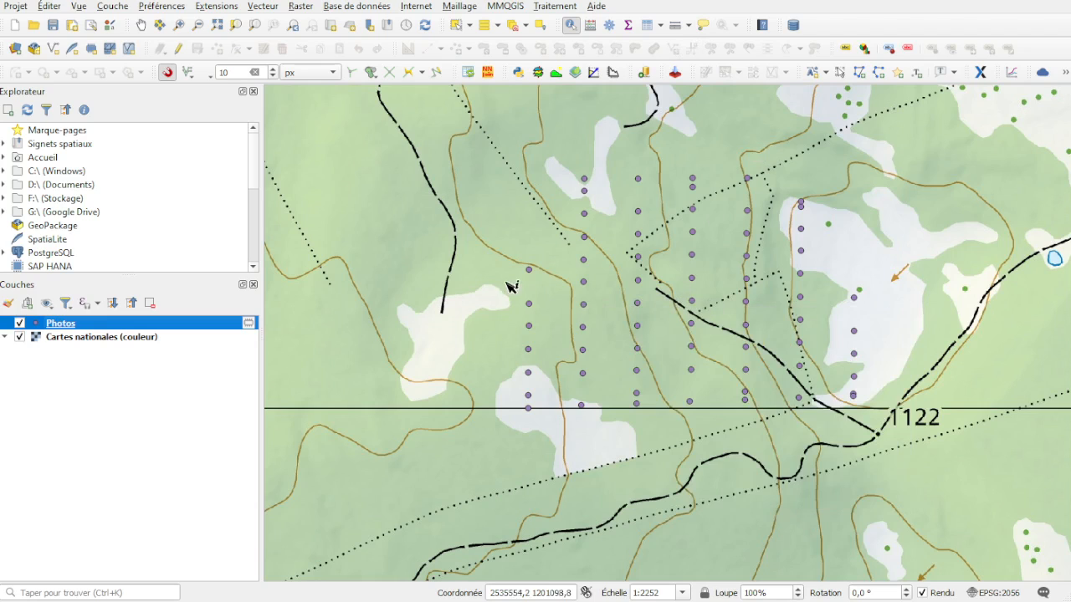
left_click(529, 270)
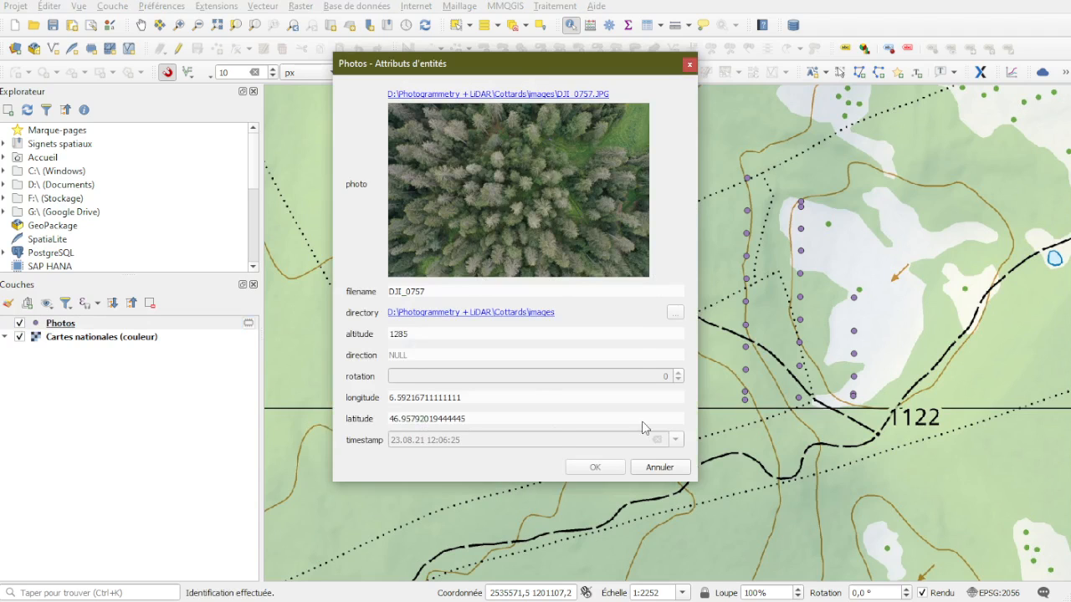
left_click(676, 466)
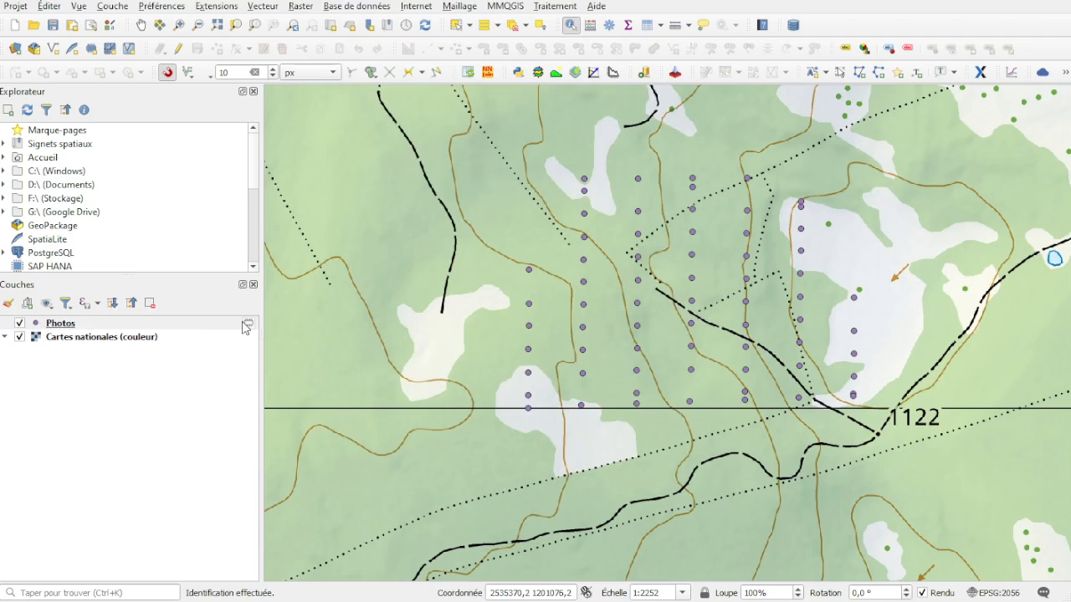
Examine the options for saving the temporary Photos layer as a GeoPackage, and leave without saving
left_click(72, 326)
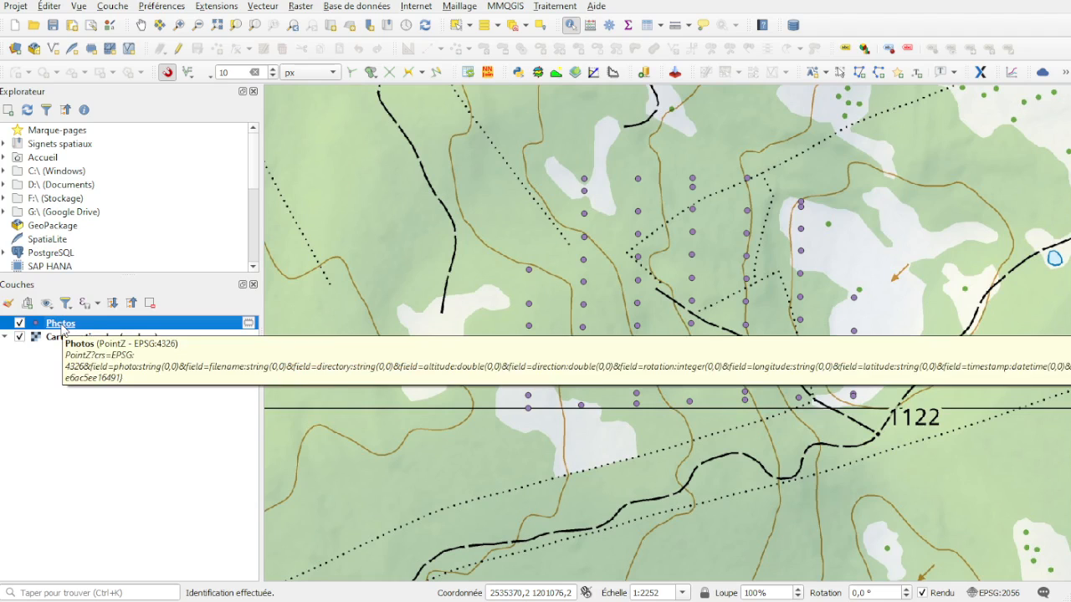
left_click(248, 324)
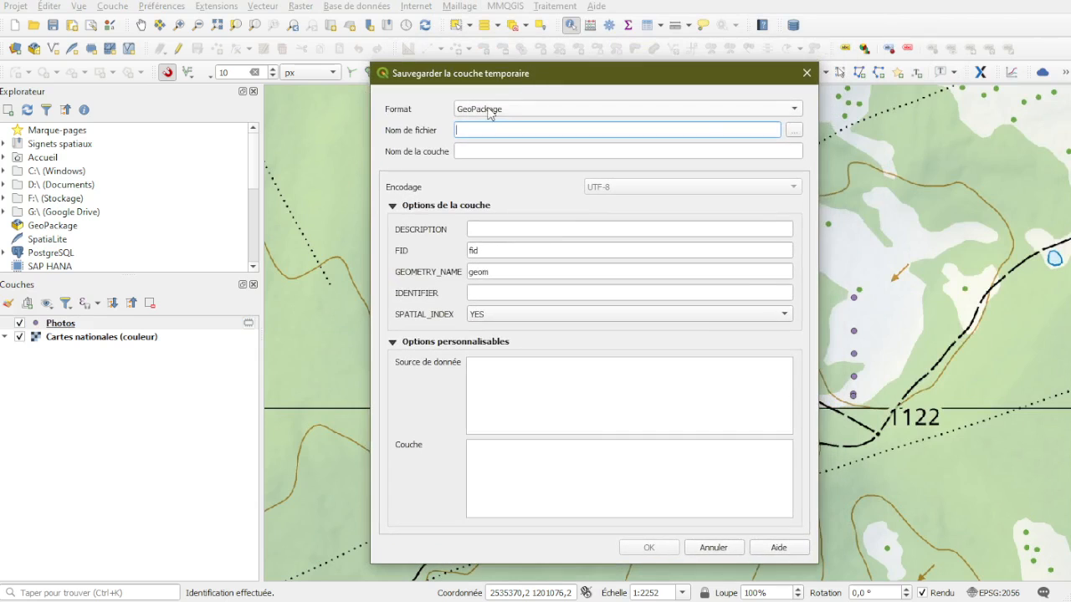
left_click(807, 73)
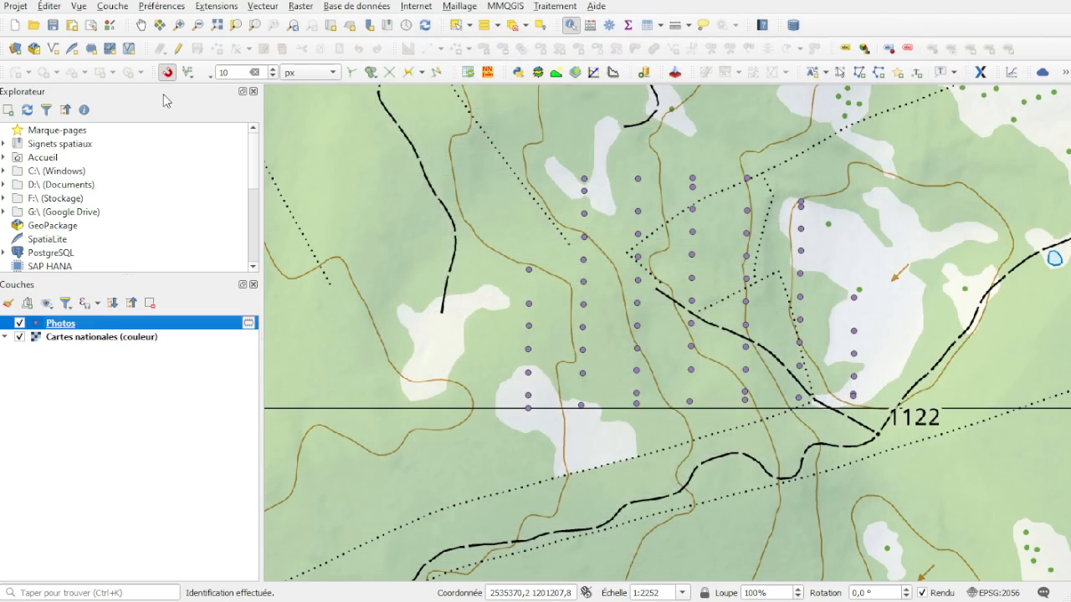
Create a new untitled print layout and add a map about 174 by 189 mm on the left part of the page
left_click(21, 13)
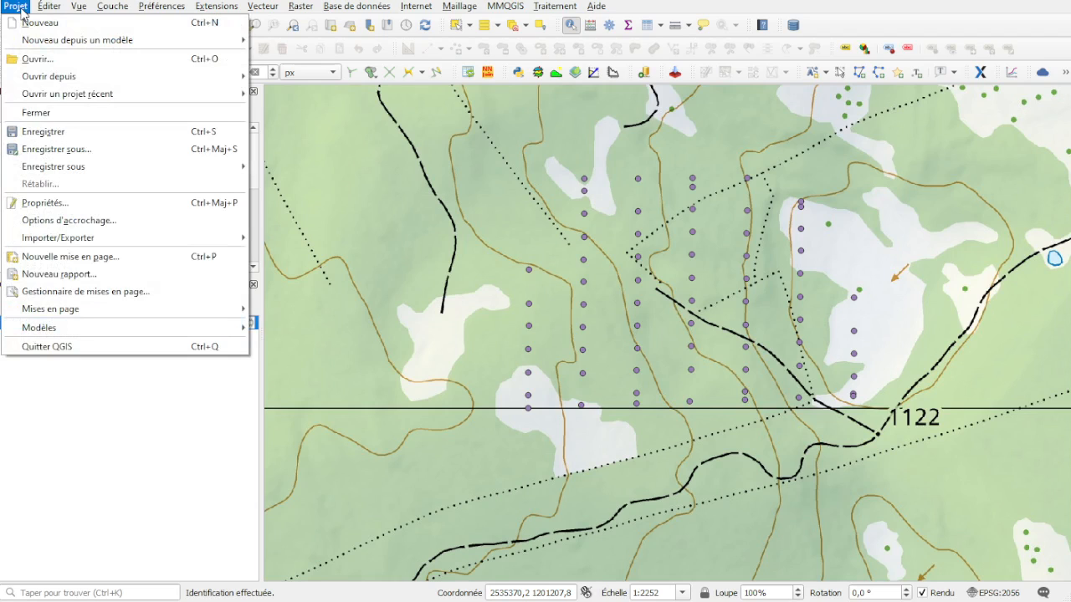
left_click(83, 257)
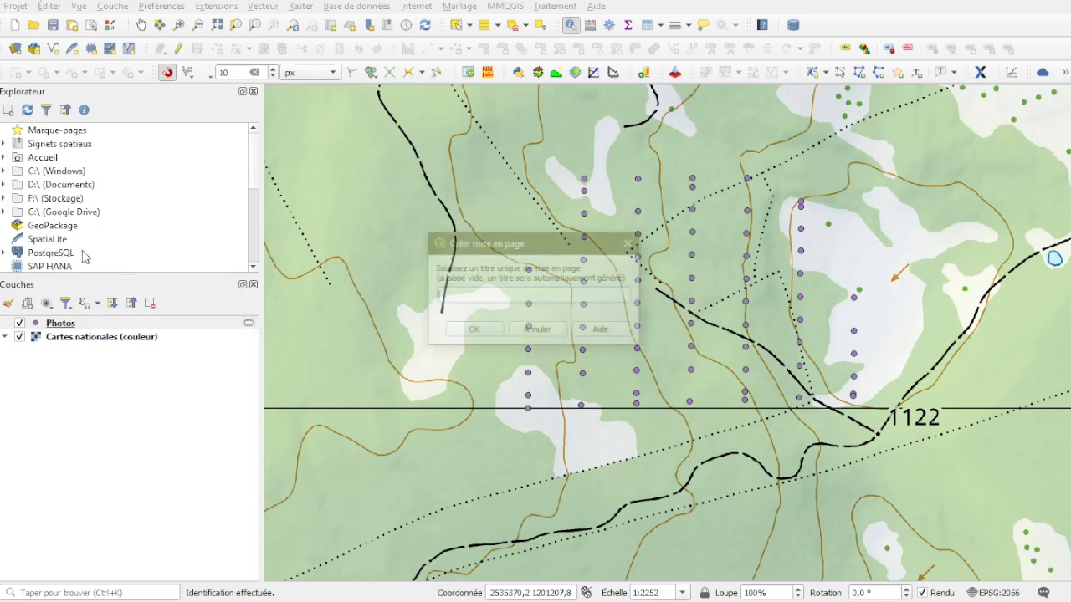
left_click(460, 333)
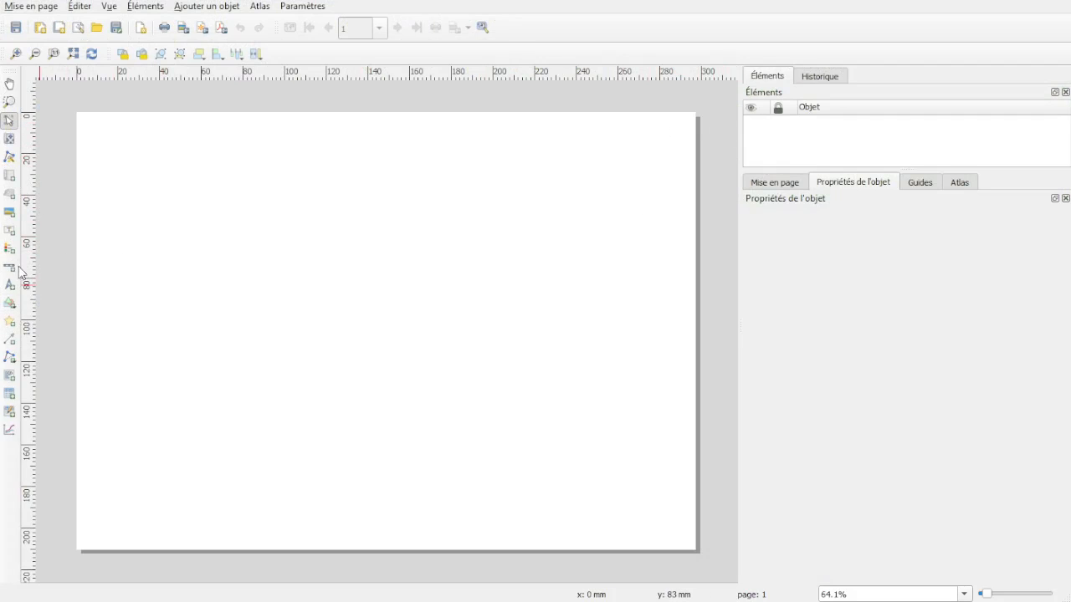
left_click(18, 178)
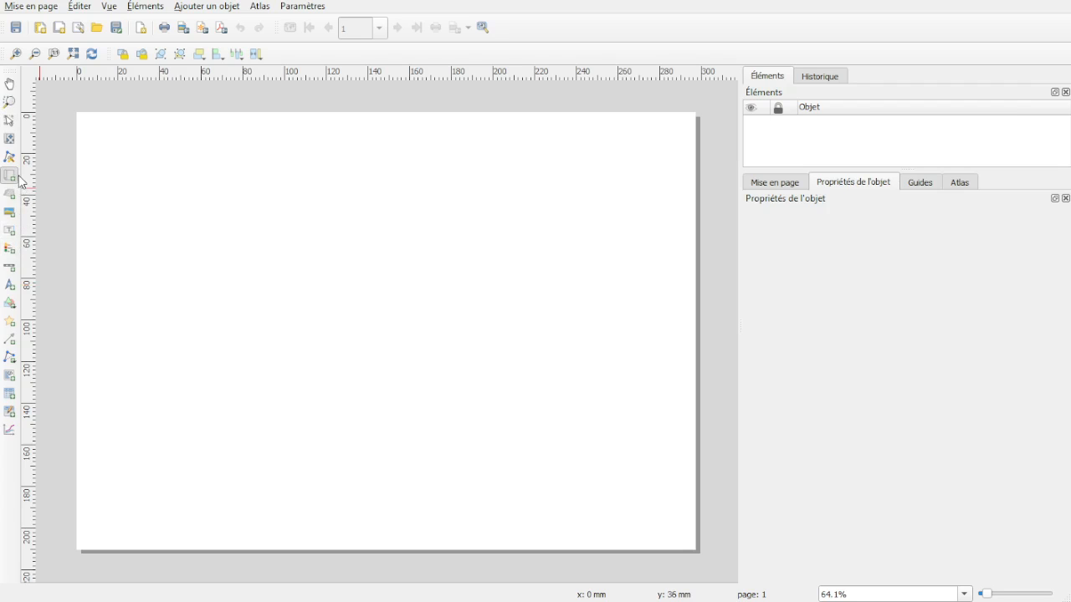
mouse_move(98, 133)
left_mouse_down()
mouse_move(292, 329)
mouse_move(403, 490)
mouse_move(444, 526)
mouse_move(470, 509)
left_mouse_up()
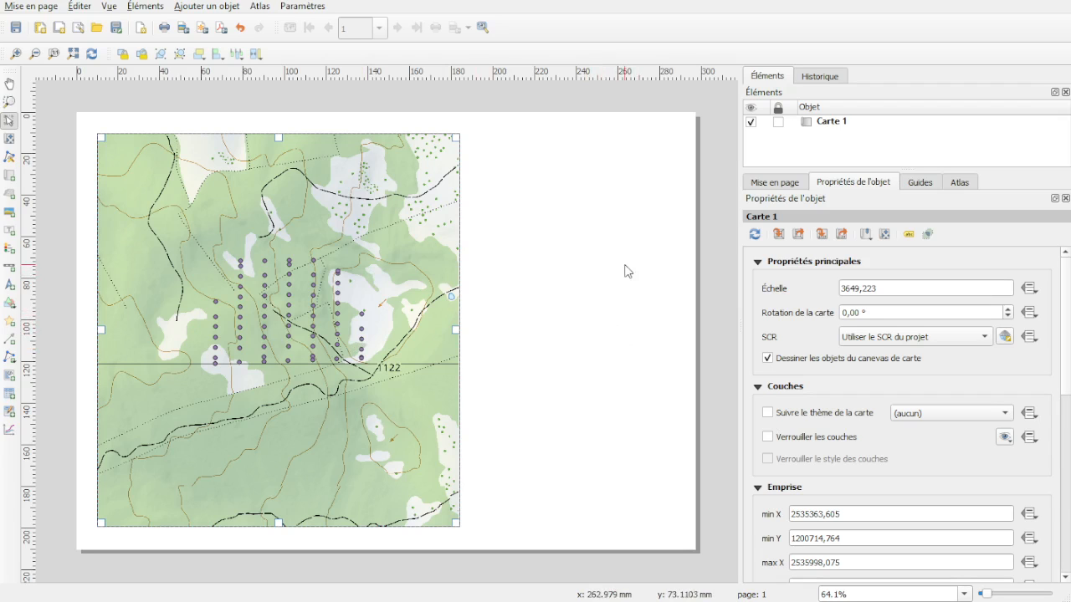
Enable atlas generation for the layout with the Photos layer as the coverage layer
left_click(960, 185)
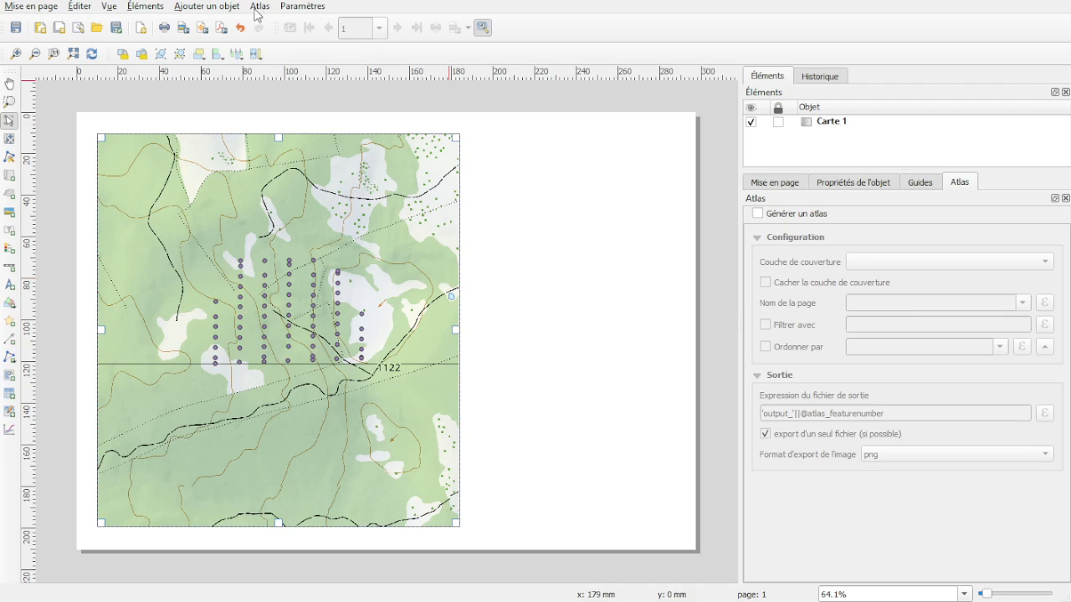
left_click(116, 7)
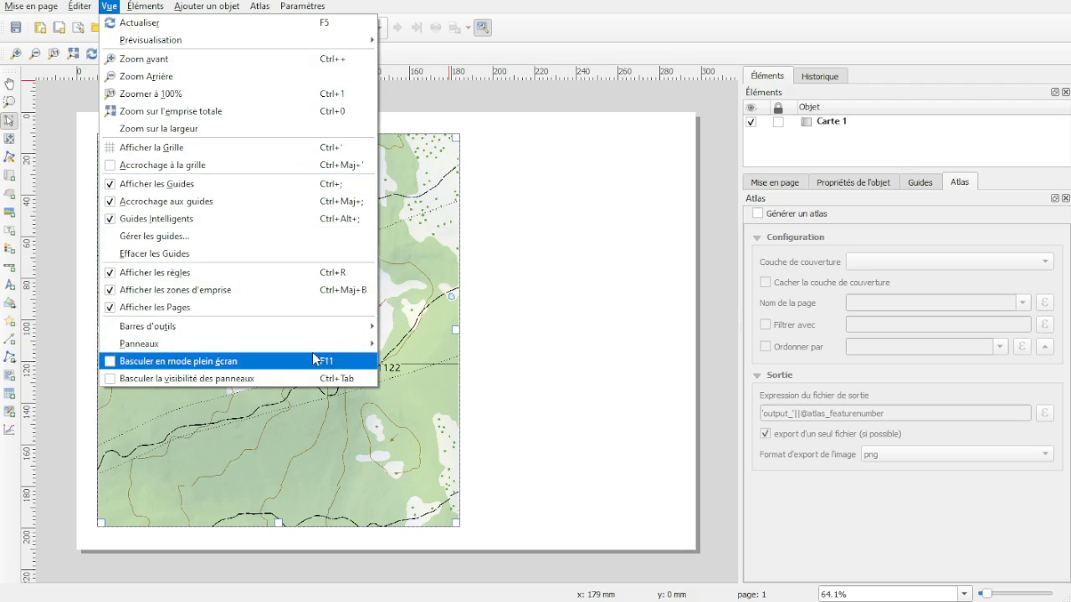
mouse_move(324, 344)
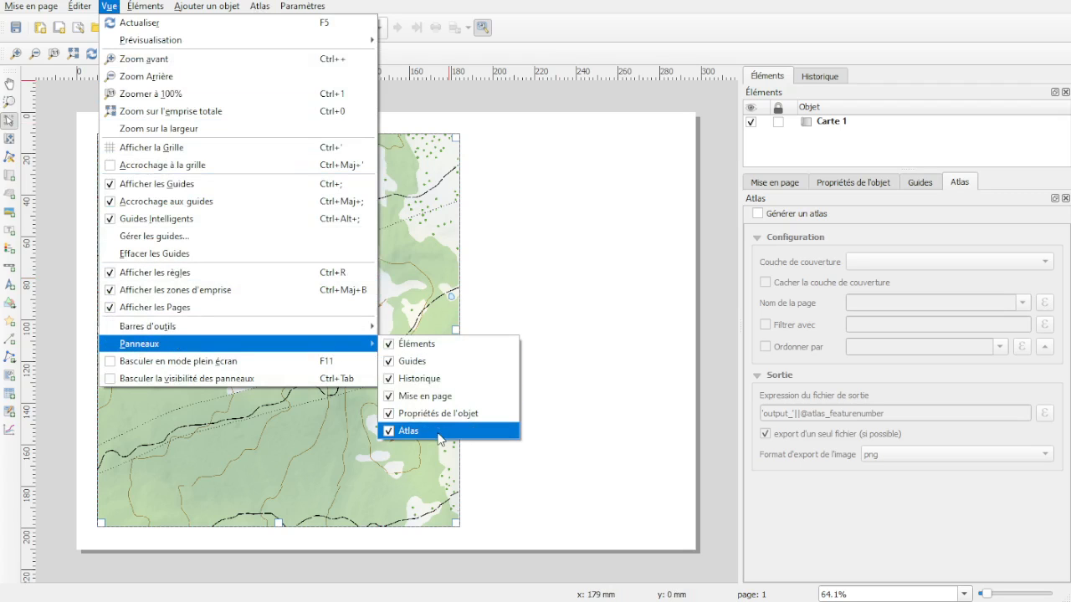
left_click(964, 189)
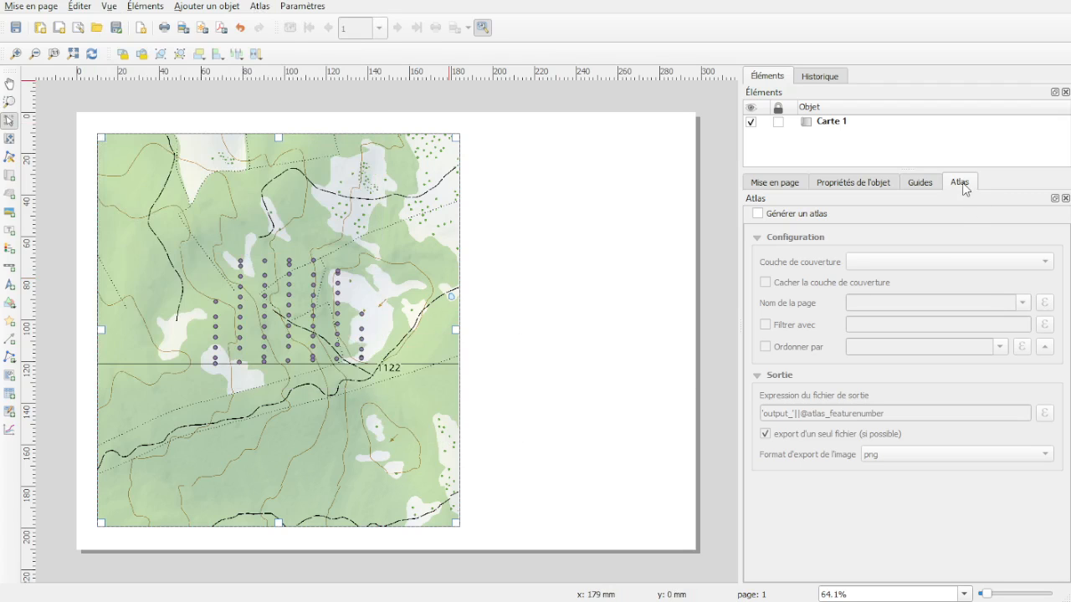
left_click(787, 219)
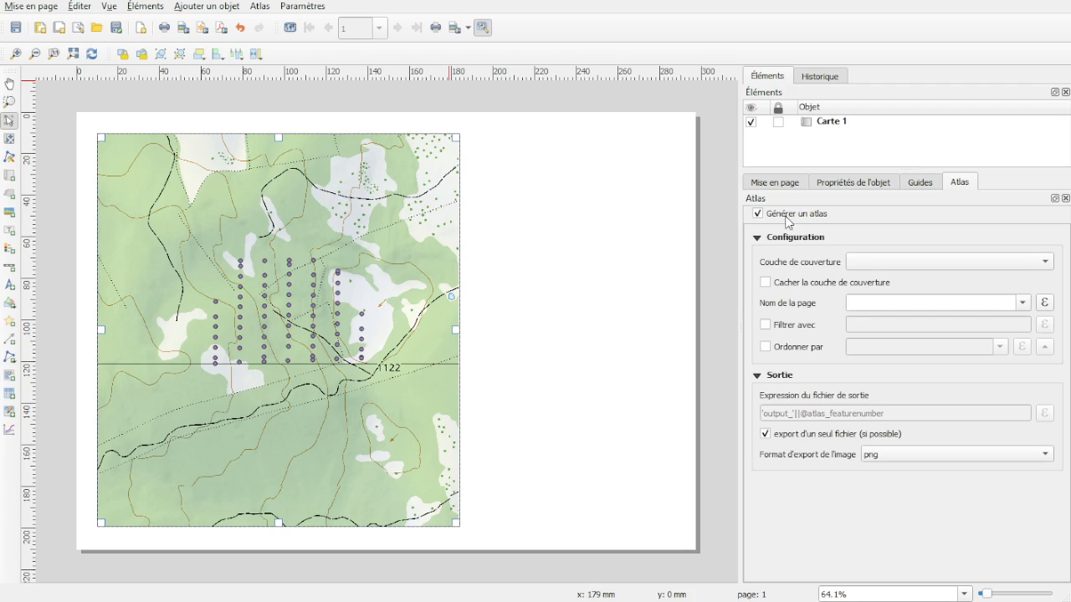
left_click(897, 261)
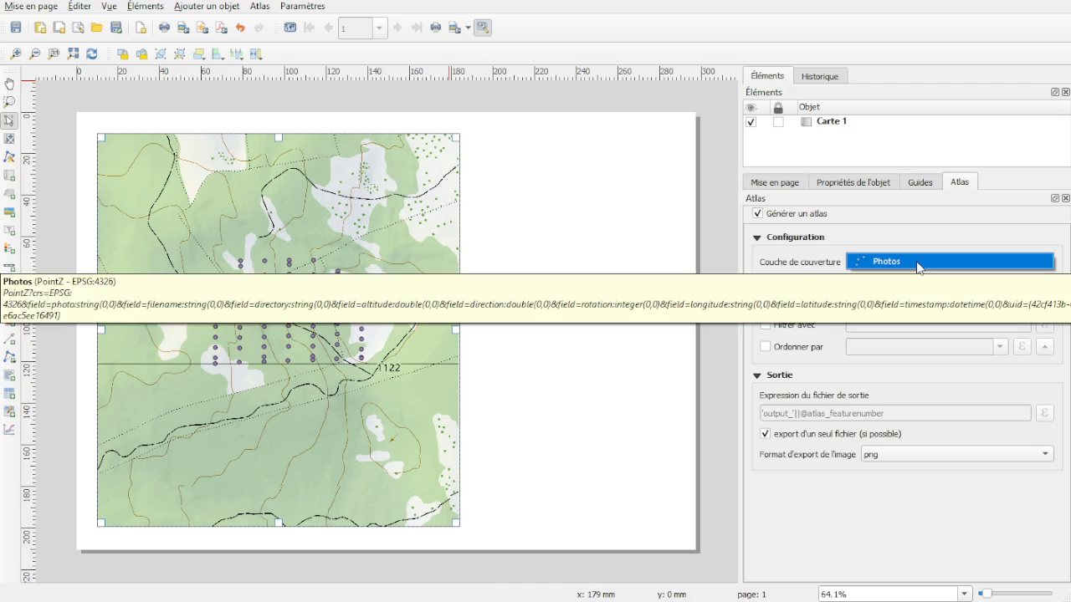
left_click(916, 261)
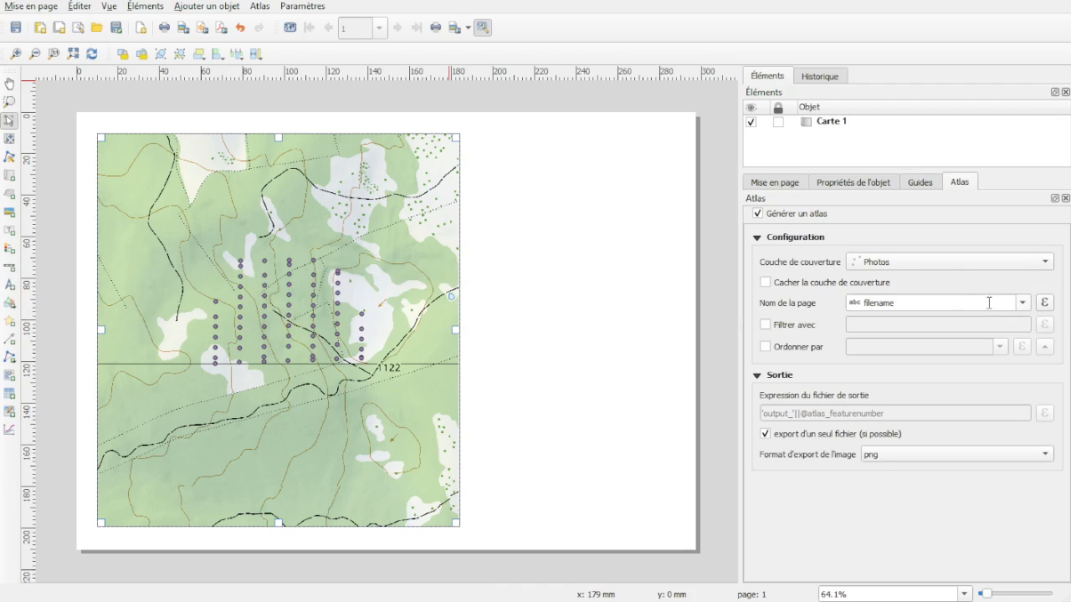
Use filename as the atlas page name and order the atlas pages by filename
left_click(1022, 303)
left_click(1022, 302)
left_click(798, 349)
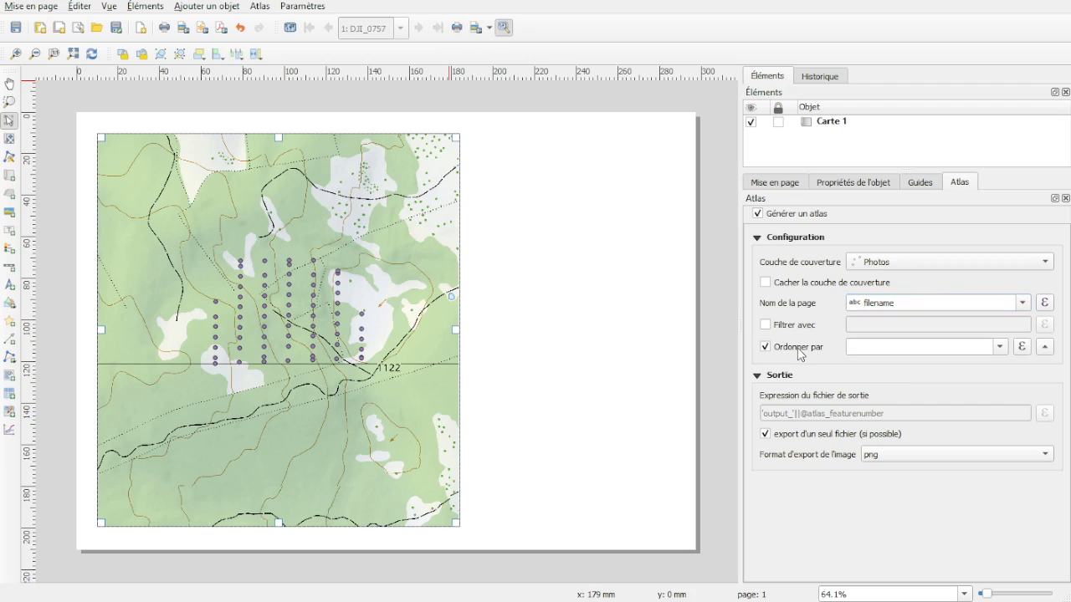
left_click(1000, 347)
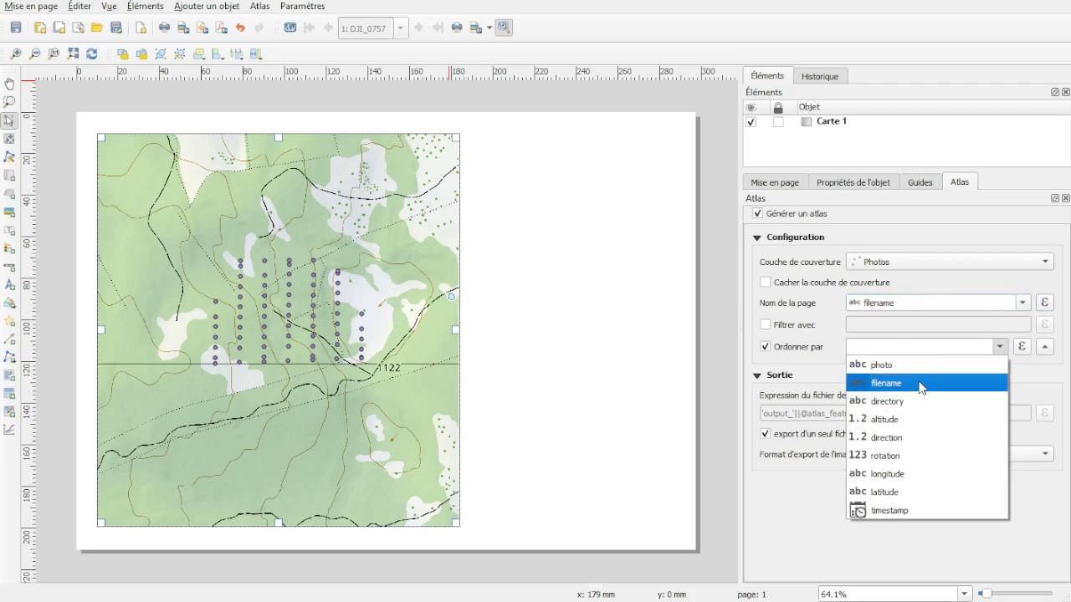
left_click(939, 378)
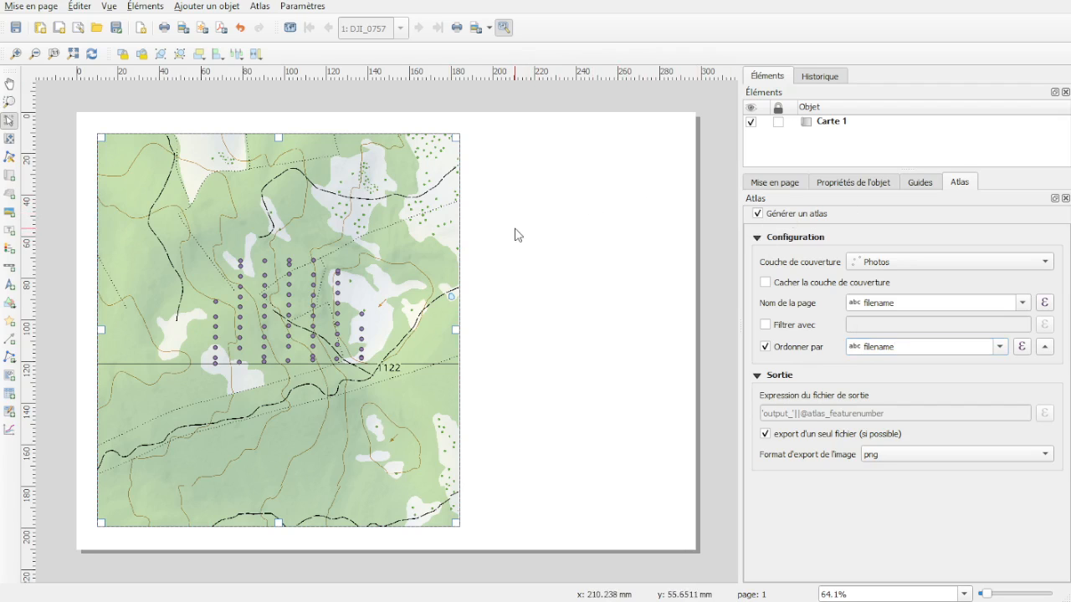
Make the layout's map controlled by the atlas at a fixed scale
left_click(391, 207)
left_click(860, 184)
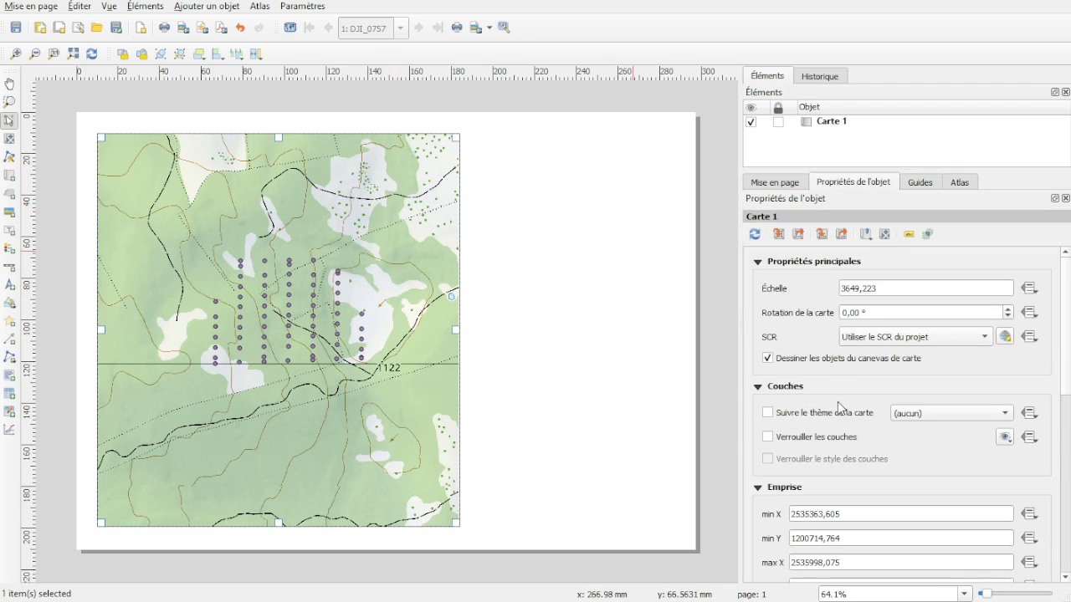
scroll(838, 401, "down", 3)
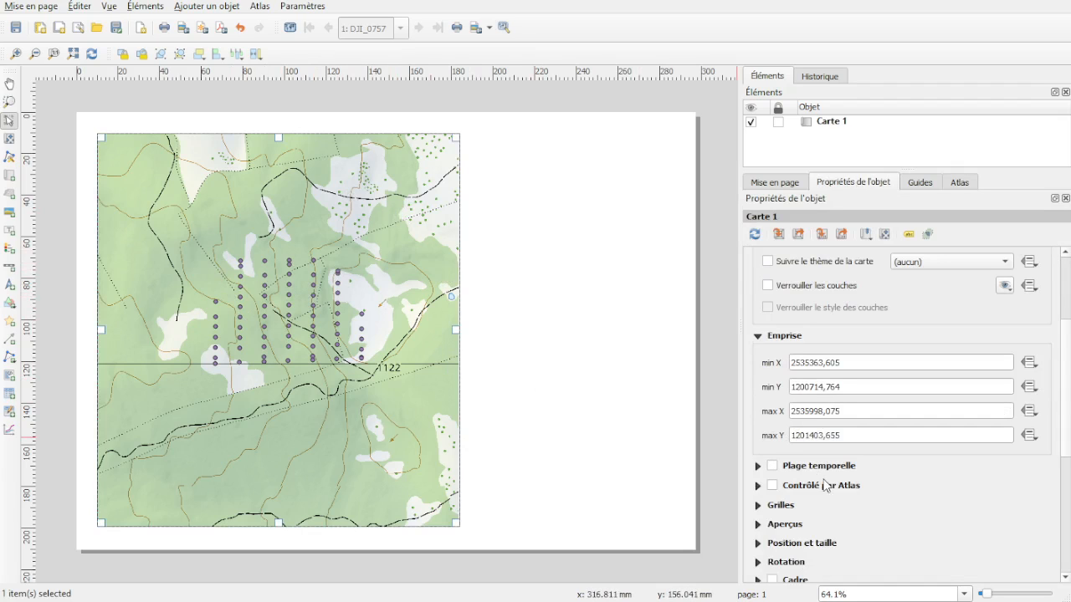
left_click(758, 486)
scroll(840, 497, "down", 3)
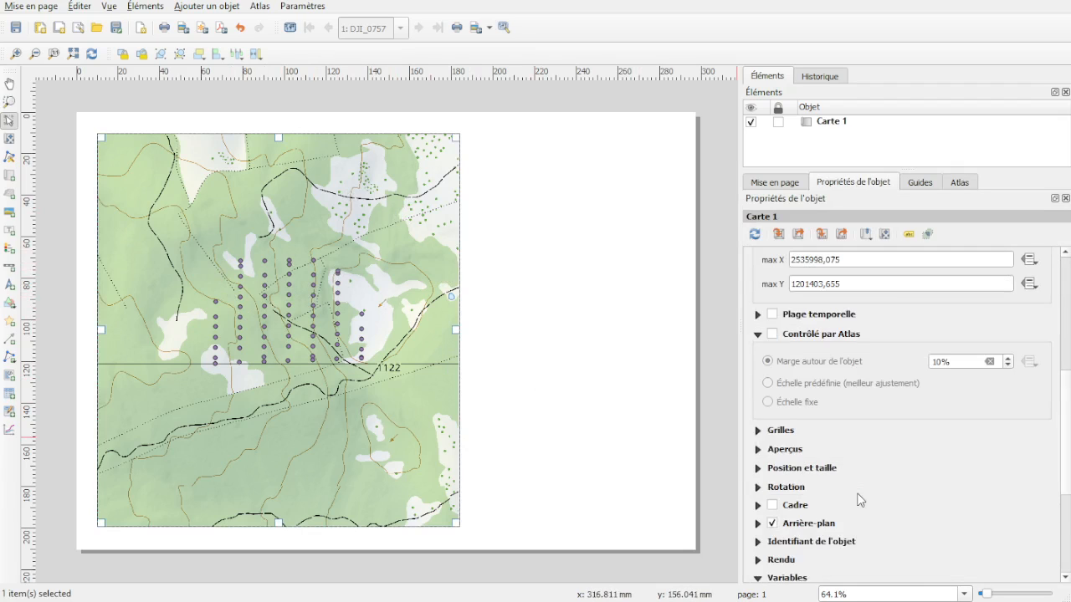
left_click(805, 335)
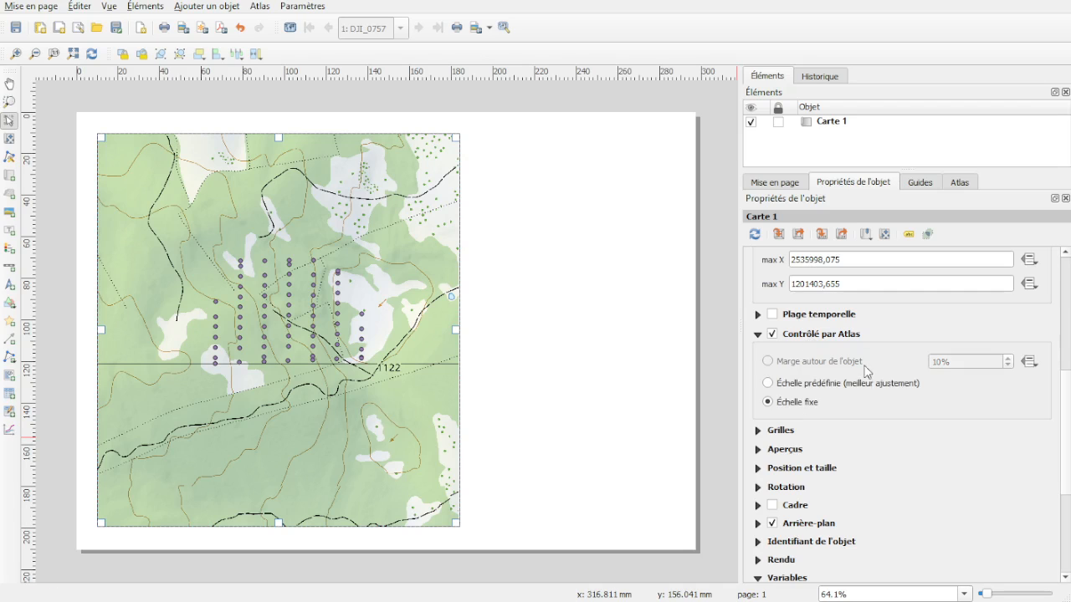
scroll(828, 393, "up", 3)
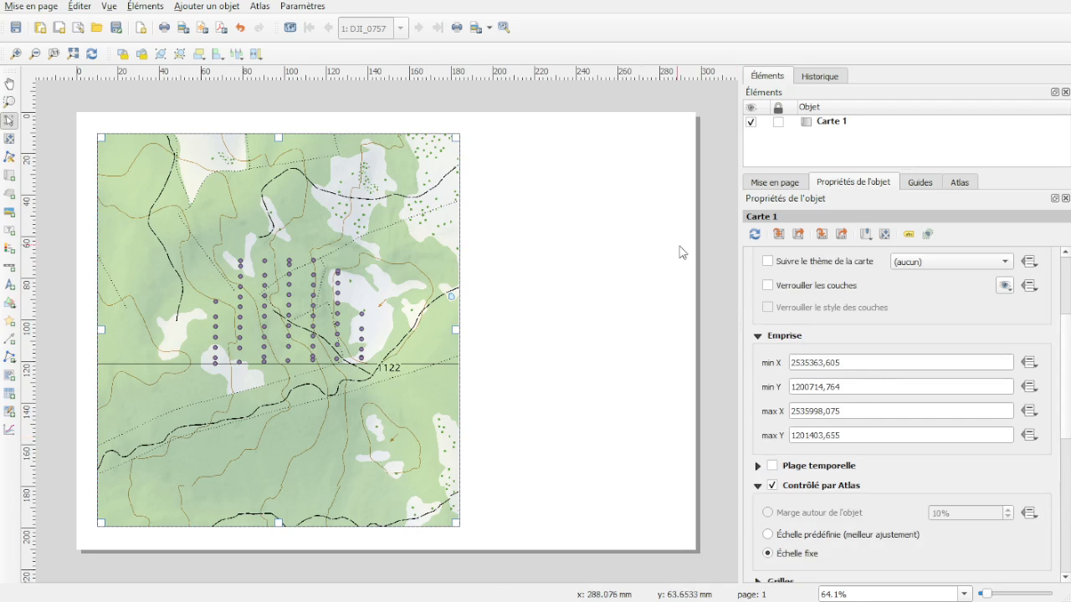
Preview the atlas and advance to its third page, DJI_0759
left_click(290, 27)
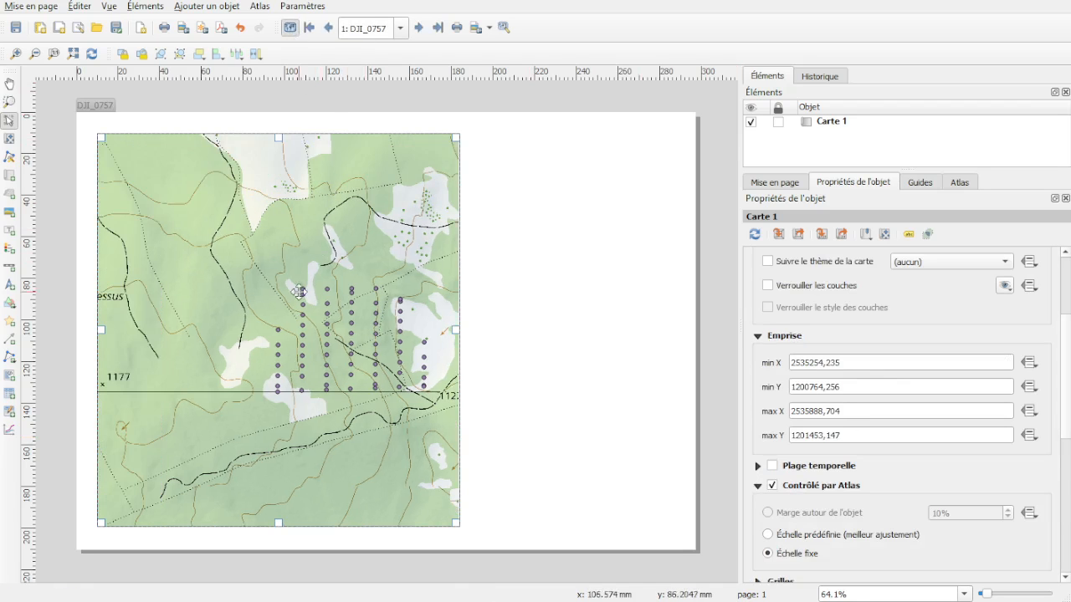
left_click(423, 30)
left_click(420, 28)
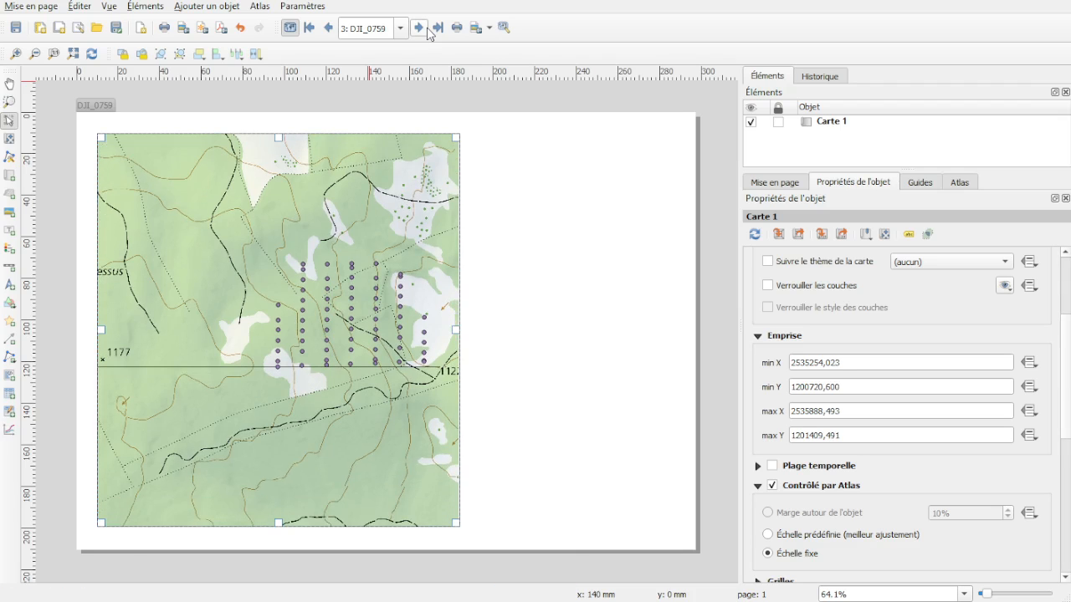
Advance the atlas preview to its fifth page, DJI_0761
left_click(419, 29)
left_click(426, 29)
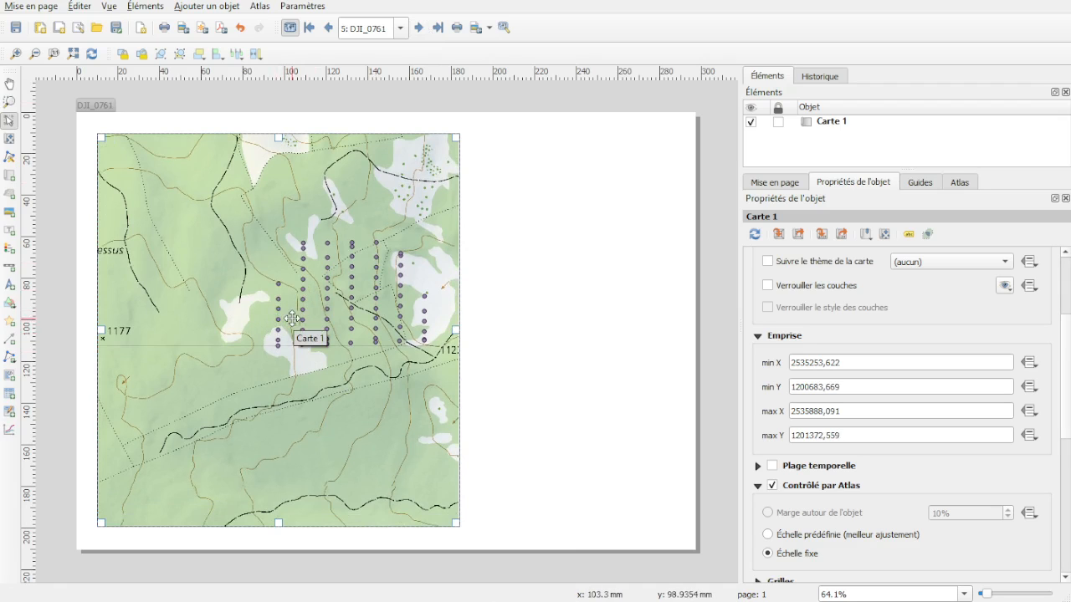
Try a scale of 500 for the atlas-controlled map
scroll(867, 318, "up", 3)
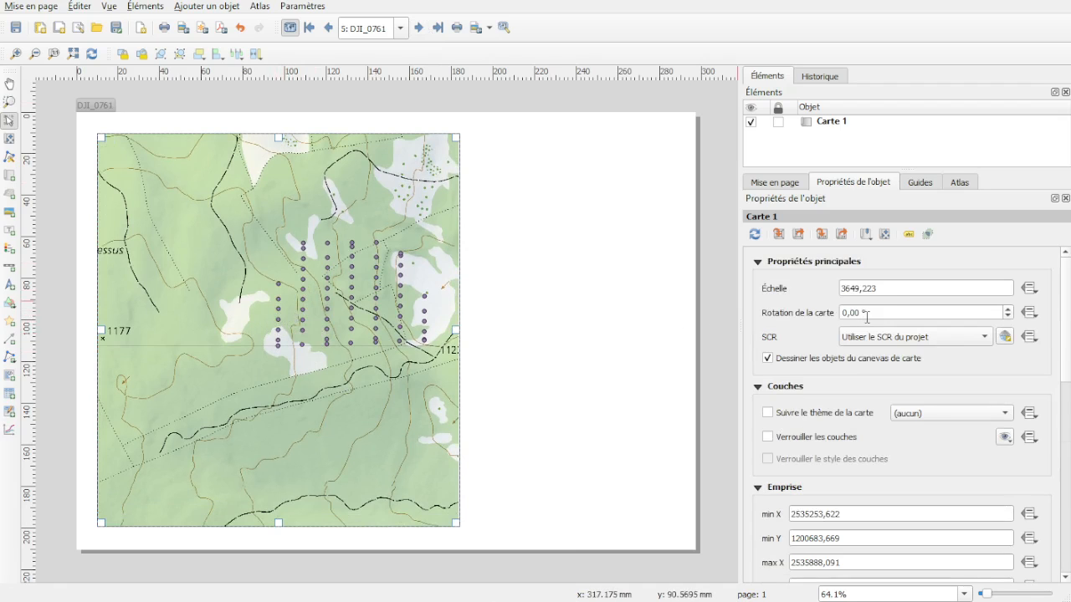
left_click_drag(903, 295, 772, 292)
type("500")
left_click(862, 311)
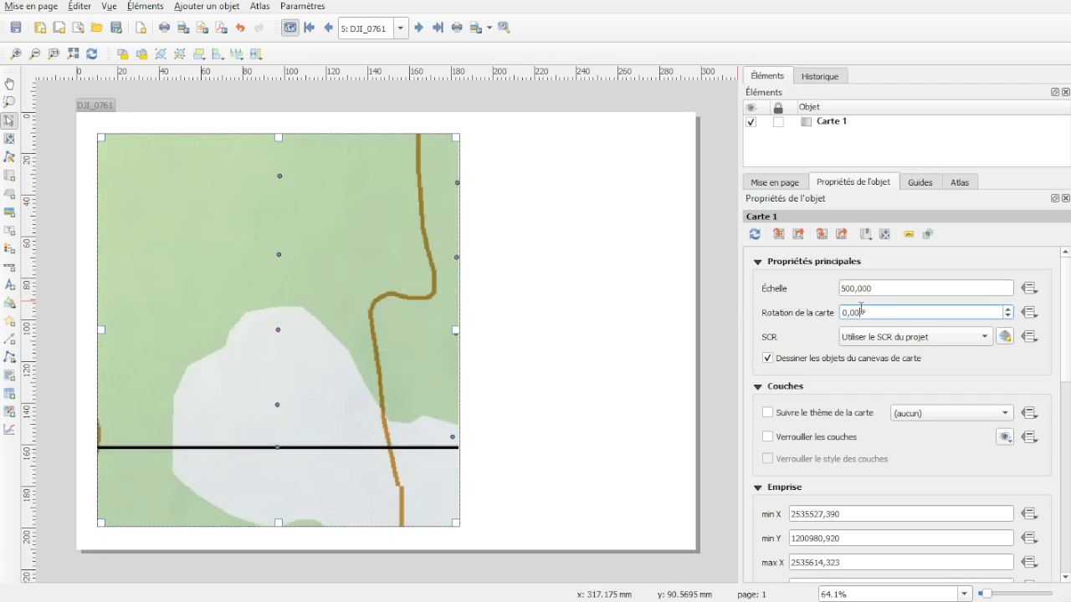
Set the map's scale to 1000 and deselect the map
left_click_drag(899, 288, 767, 294)
type("1000")
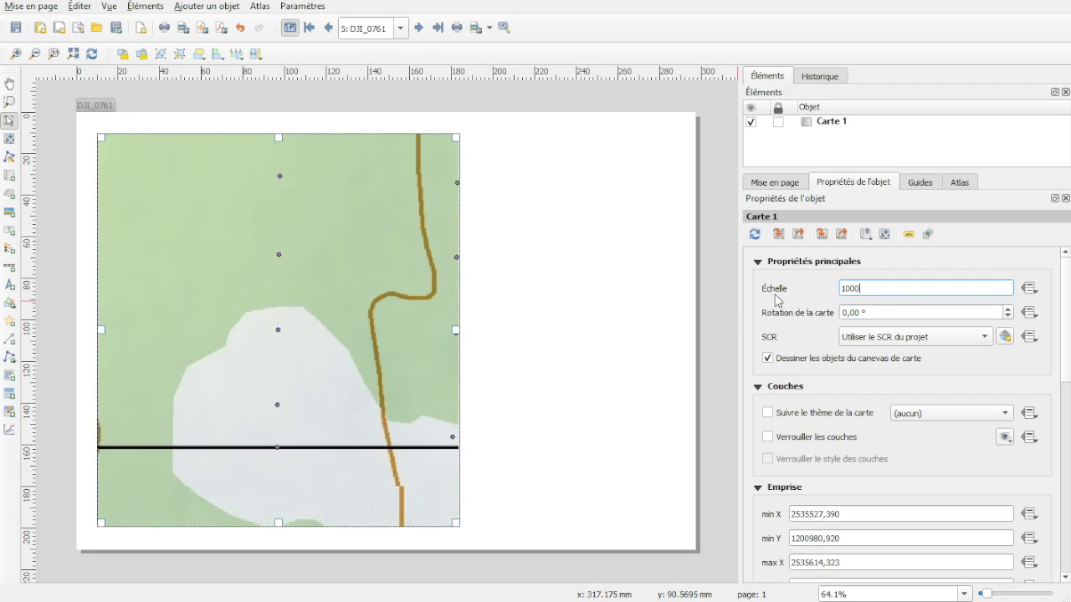
left_click(907, 313)
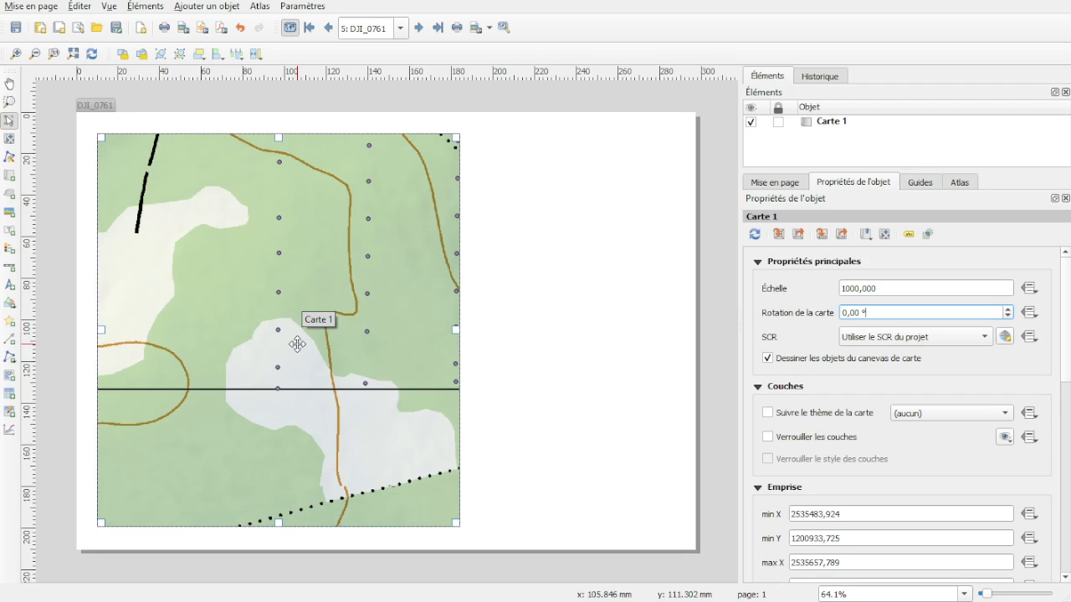
left_click(503, 292)
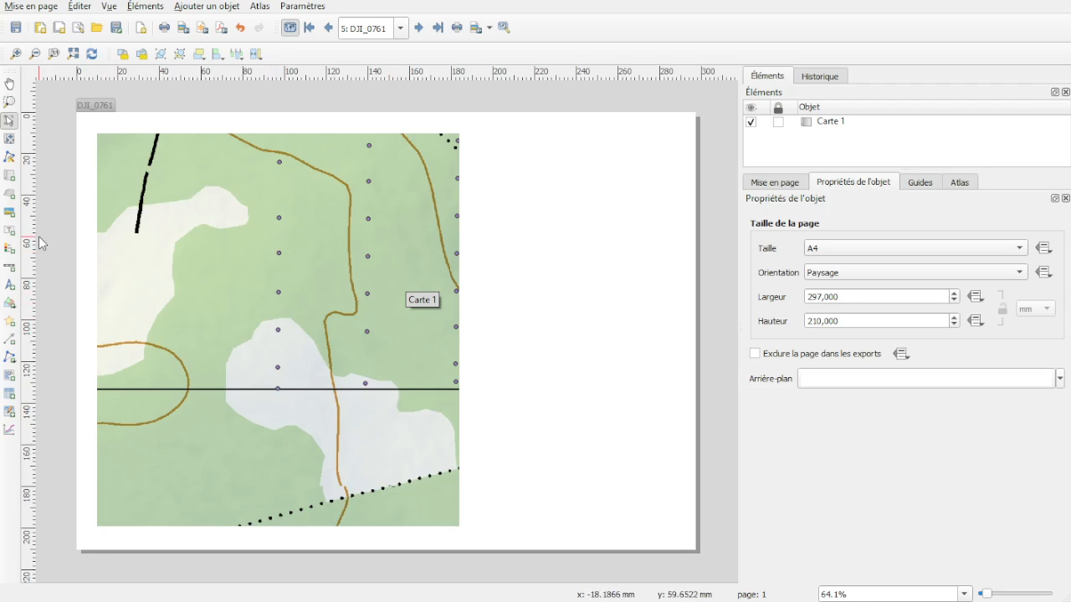
Add a picture frame about 94 mm wide and 93 mm high beside the map and make it a raster image
left_click(9, 213)
left_click_drag(481, 159, 677, 352)
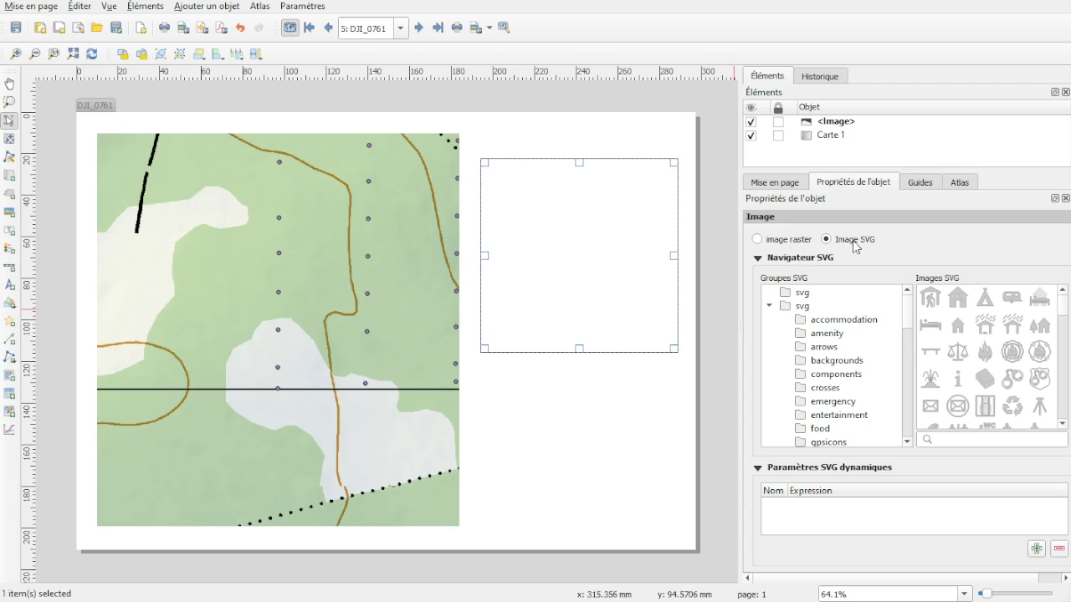
left_click(786, 240)
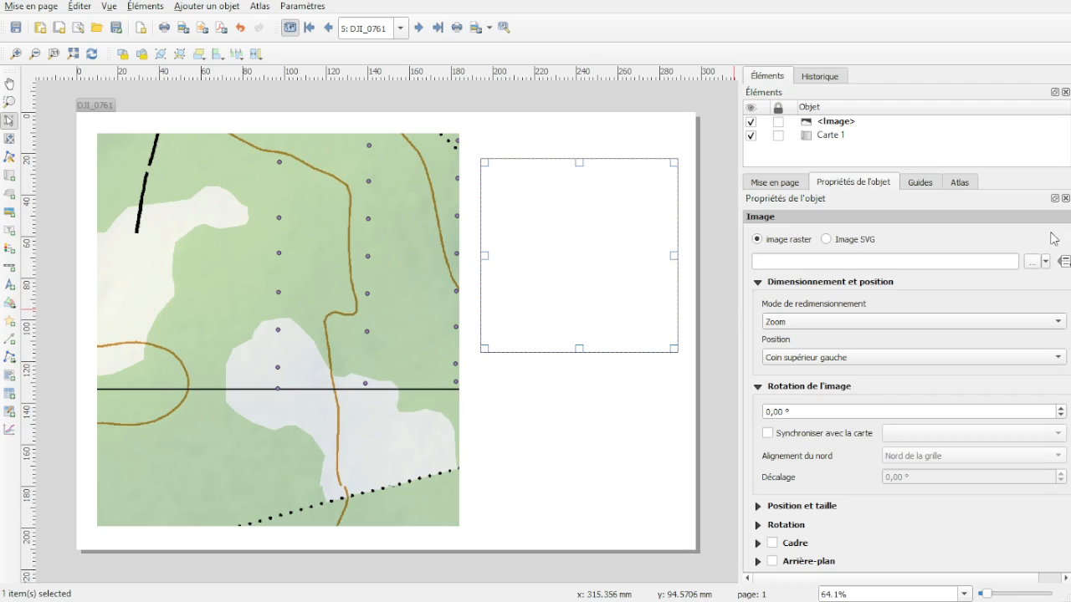
Define the picture's image source from the photo attribute field so it follows the atlas feature
left_click_drag(1069, 251, 812, 266)
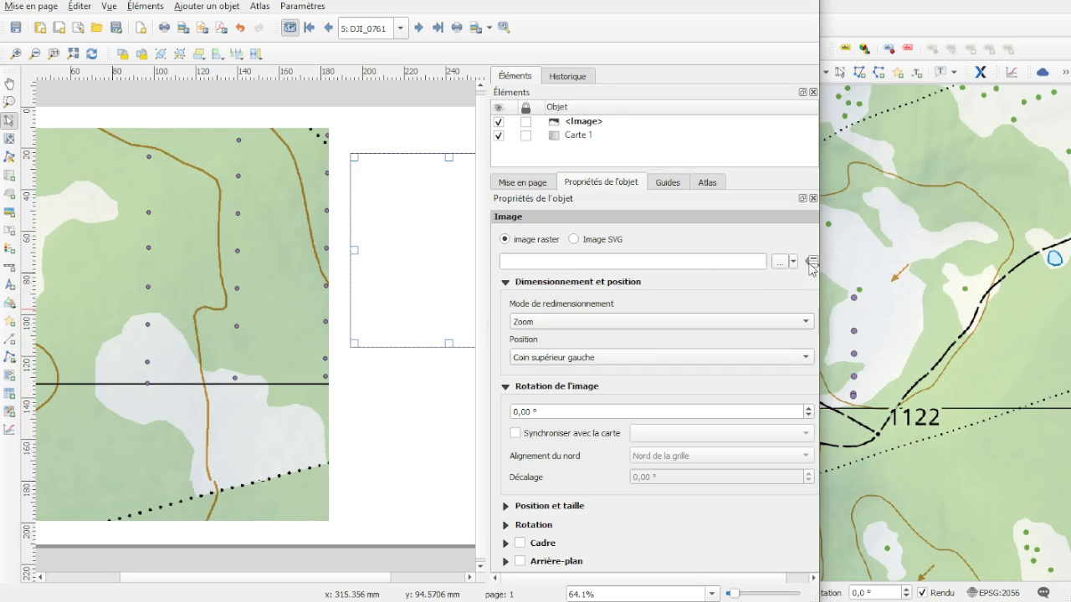
left_click(811, 263)
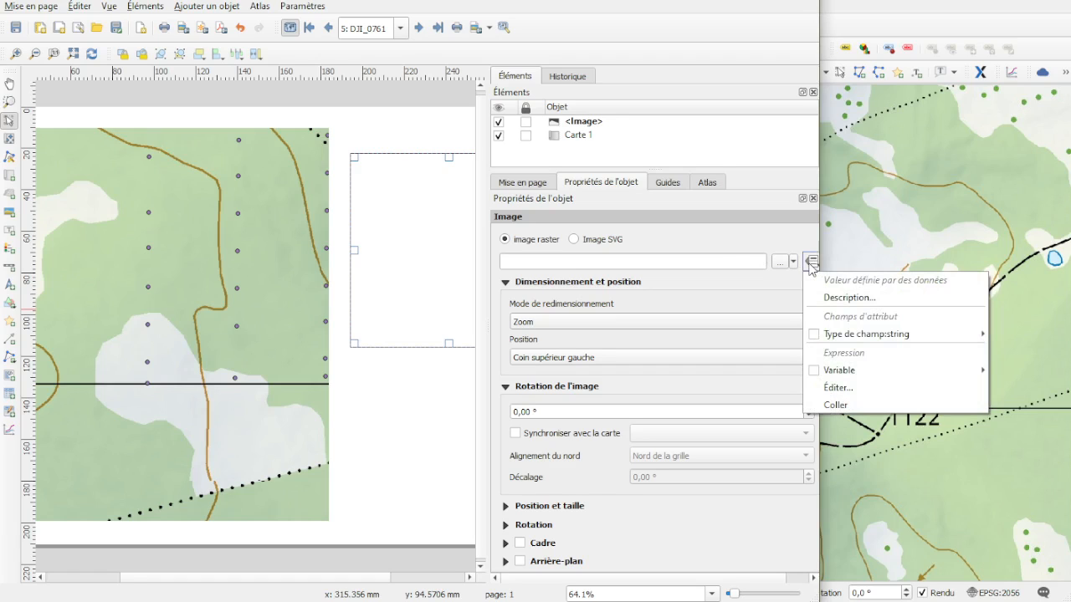
mouse_move(891, 339)
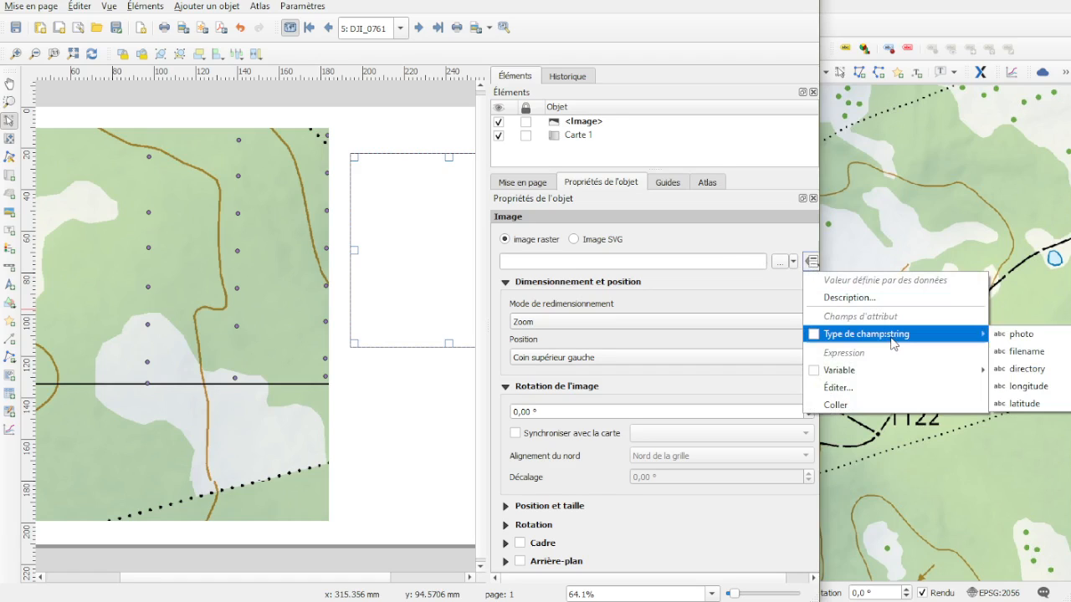
left_click(1022, 335)
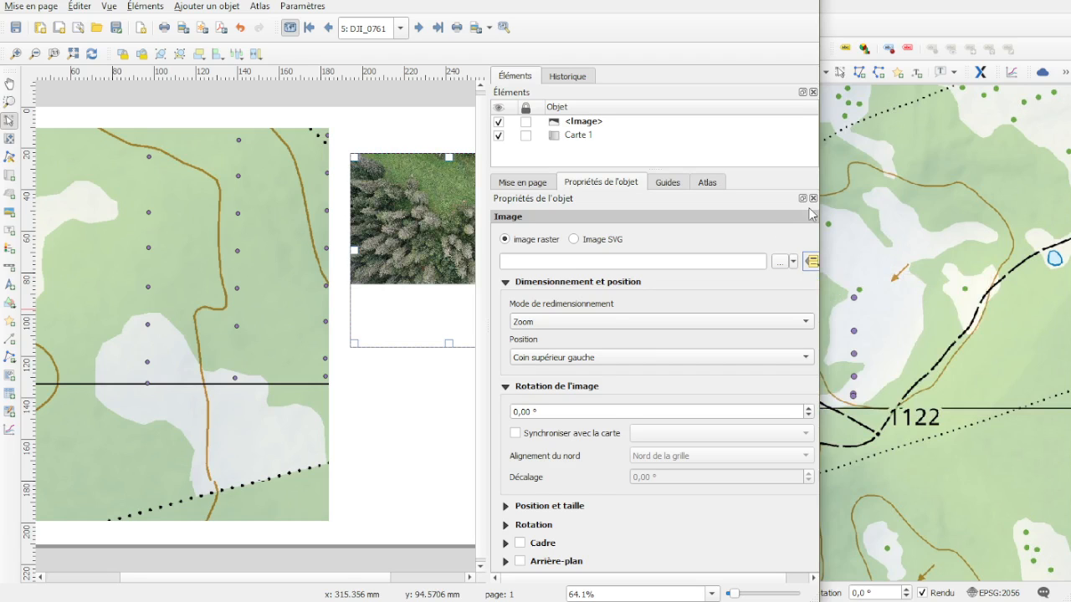
left_click_drag(819, 210, 1069, 222)
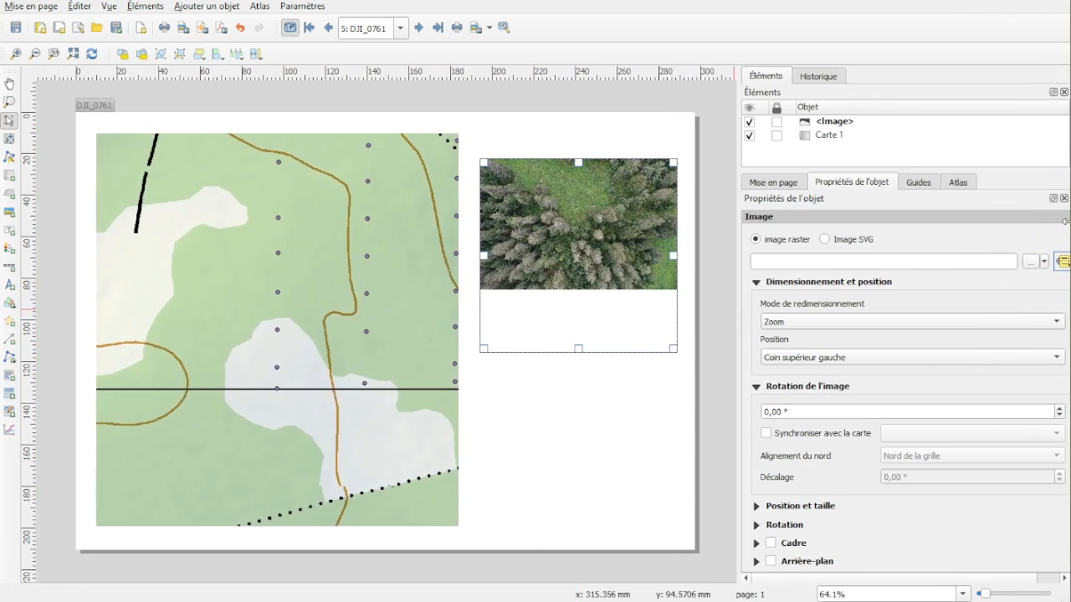
left_click(691, 200)
left_click(586, 228)
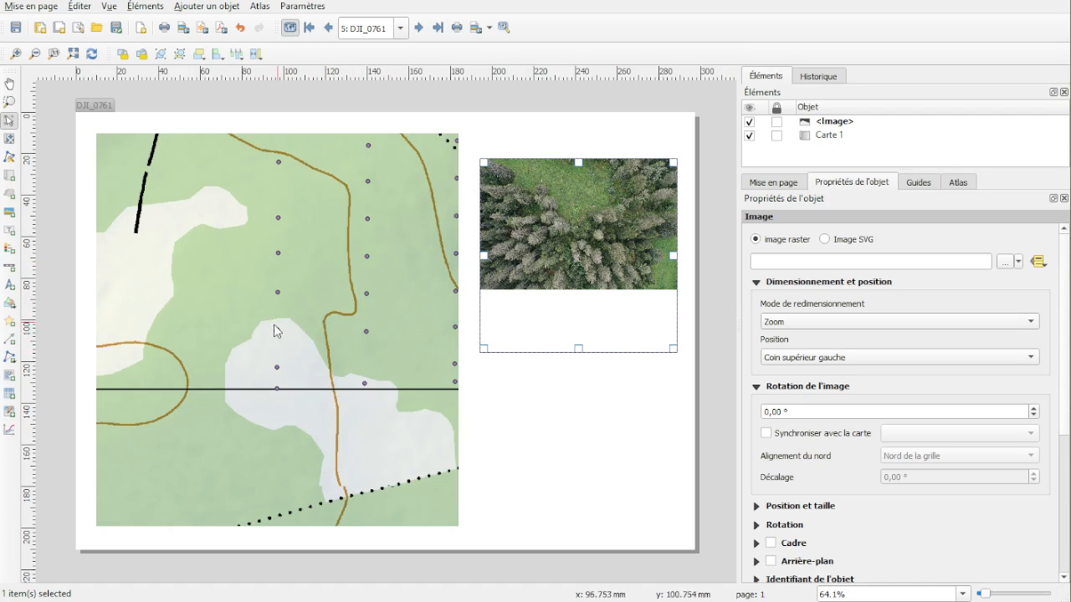
Step through the atlas preview to page 14, DJI_0770, checking that the map and photo change with each page
left_click(418, 28)
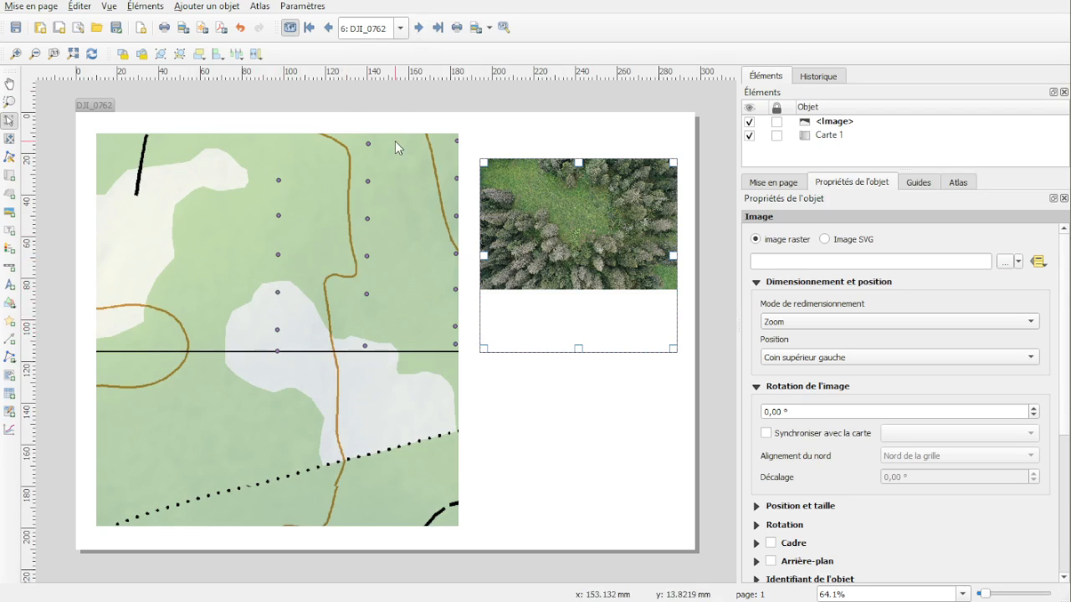
left_click(418, 28)
left_click(418, 27)
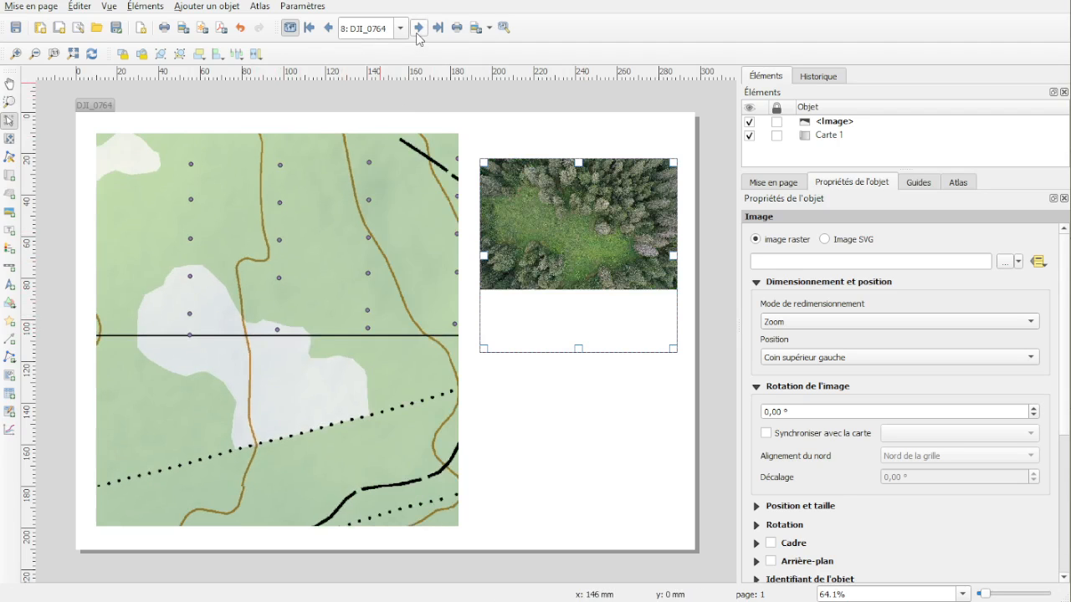
left_click(418, 28)
left_click(418, 27)
left_click(418, 27)
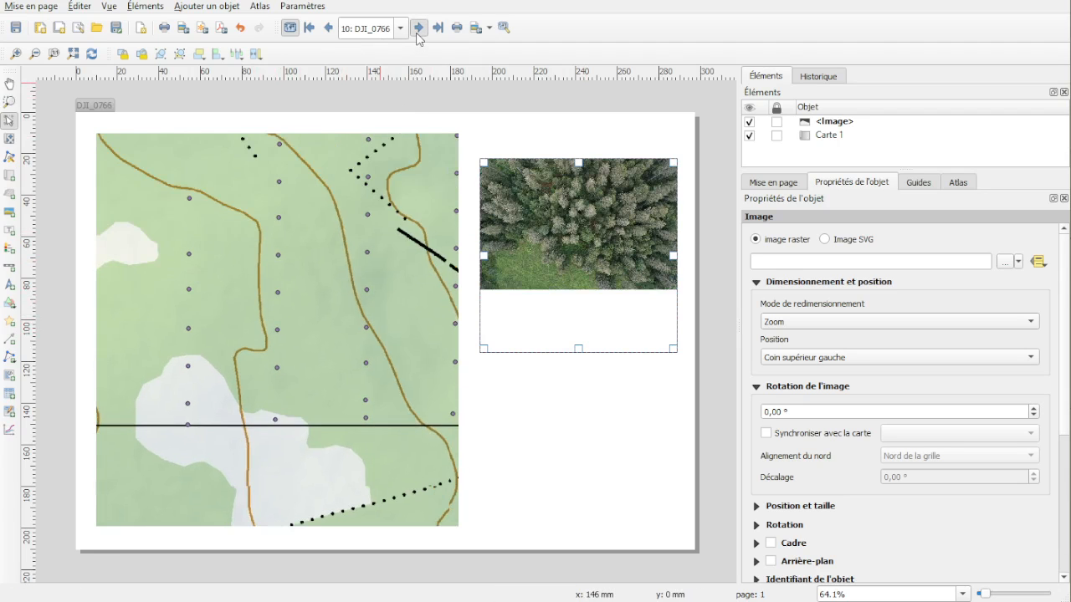
left_click(419, 27)
left_click(418, 28)
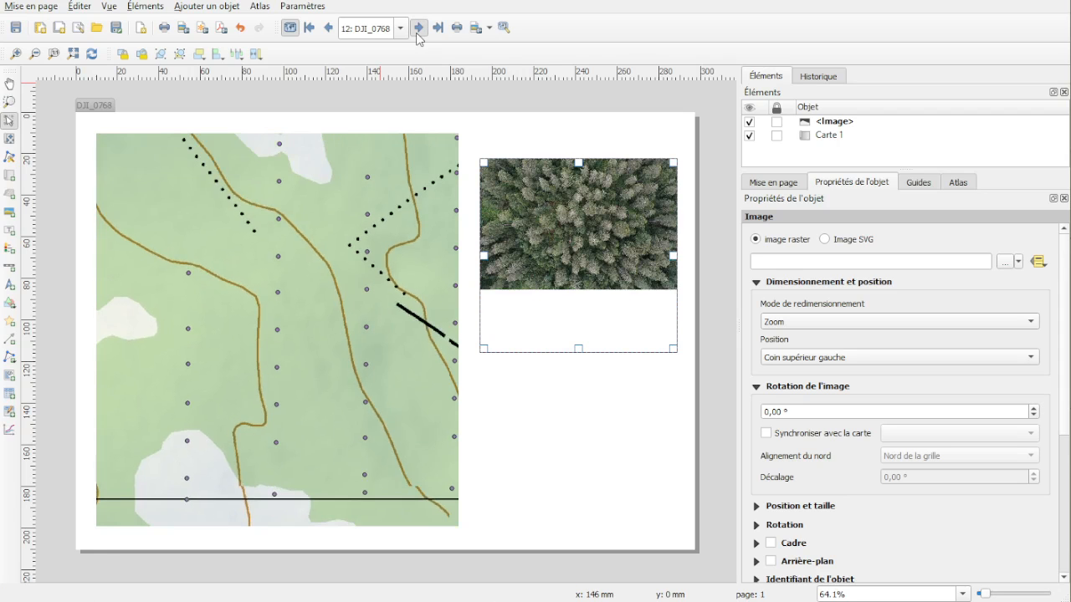
left_click(418, 28)
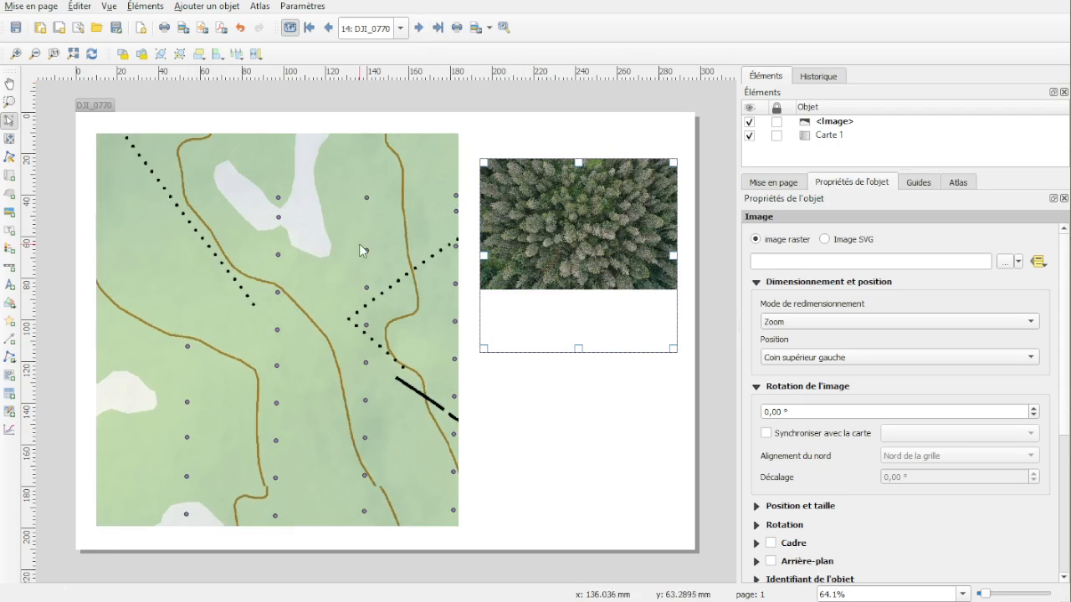